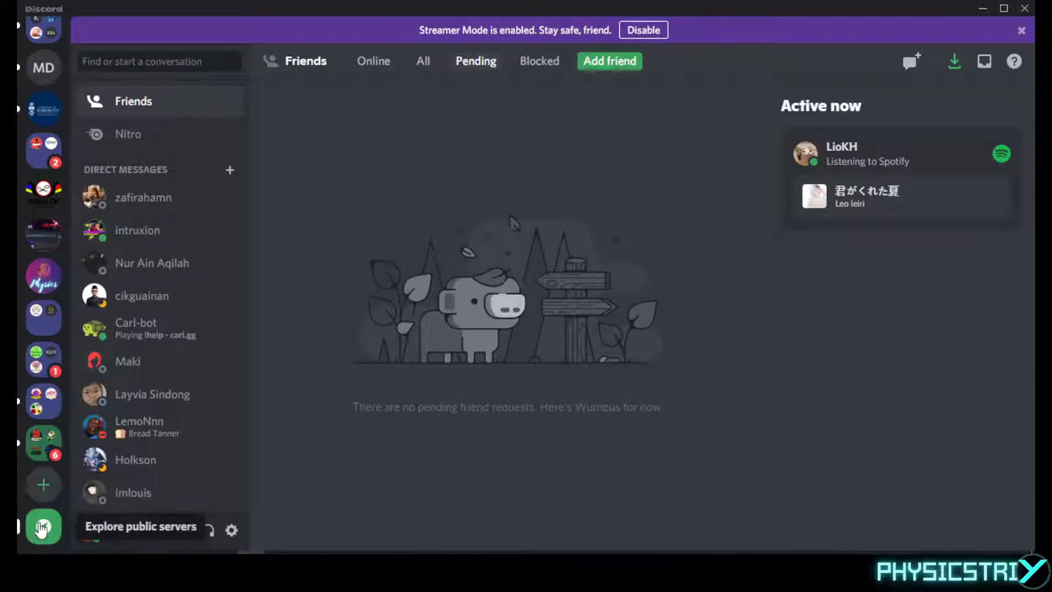
Create a new server of your own for a club or community and name it test_1
left_click(45, 496)
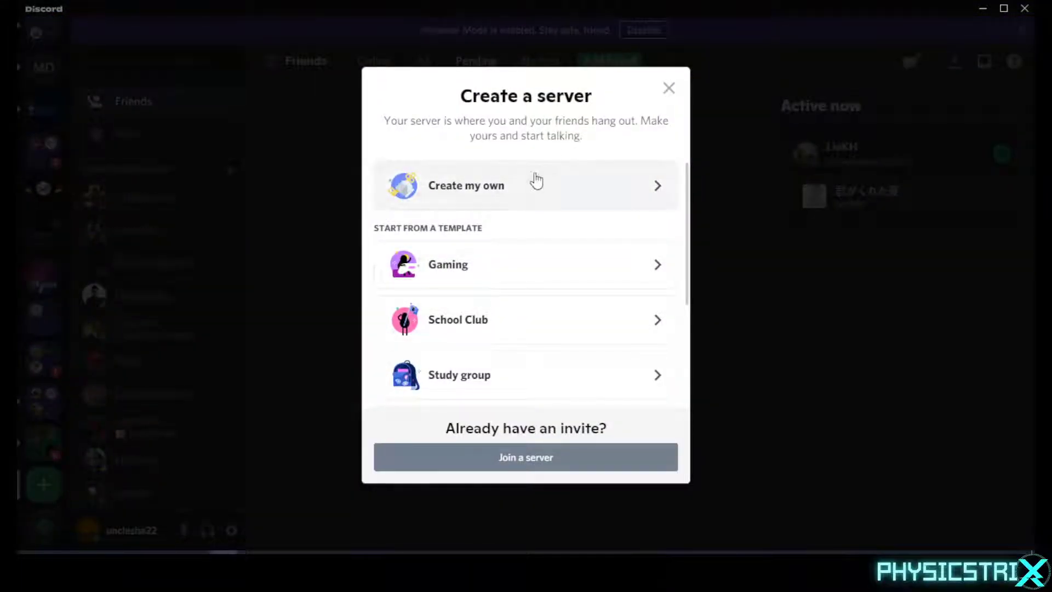
left_click(511, 194)
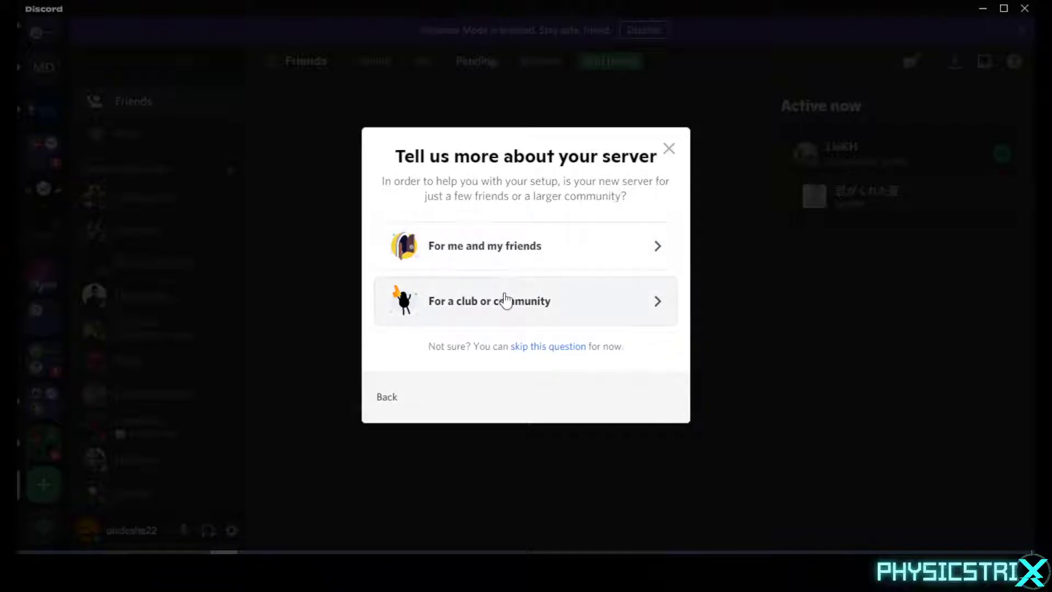
left_click(505, 300)
left_click_drag(488, 326, 335, 351)
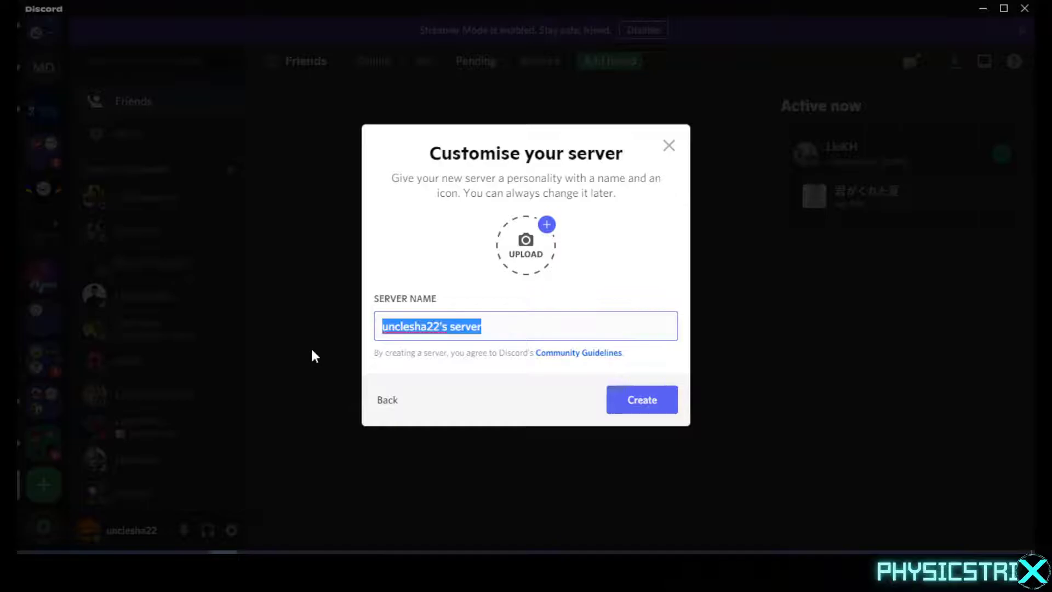
key("BackSpace")
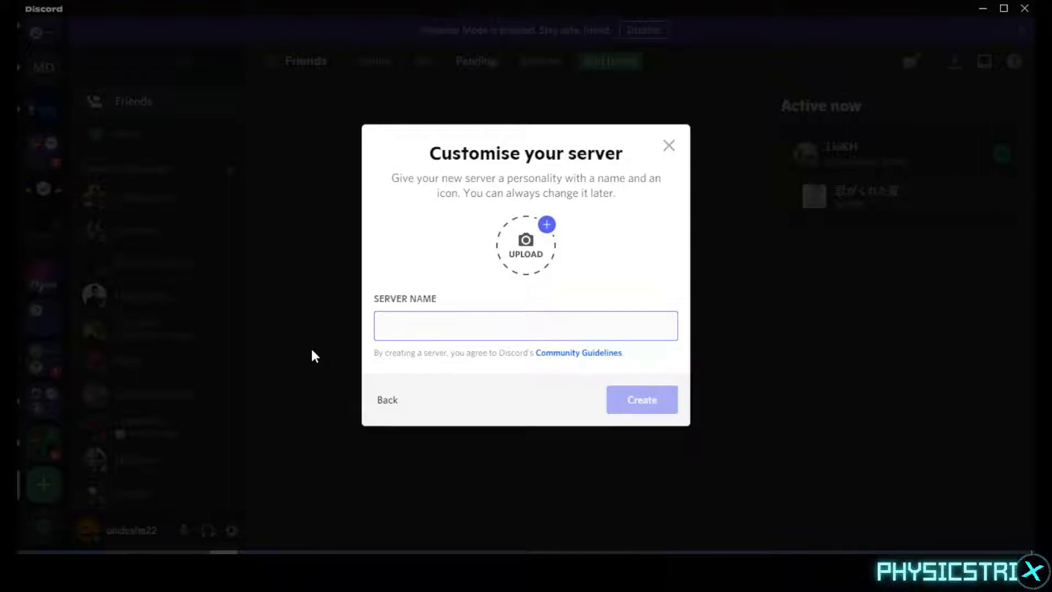
type("test_1")
left_click(630, 395)
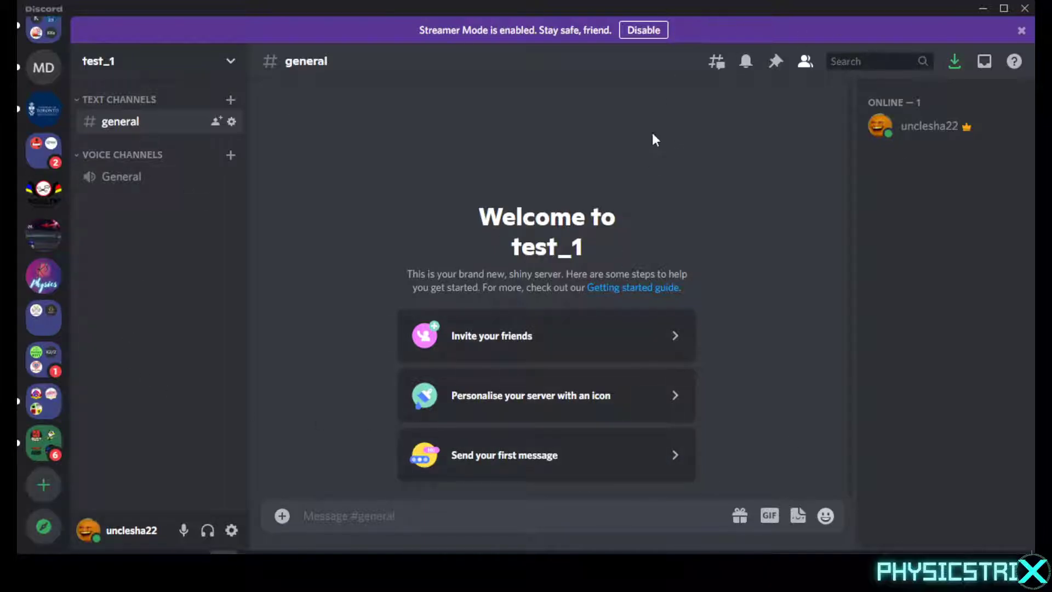
Copy the invite link of the test_1 server from its invite dialog and close the dialog
left_click(225, 66)
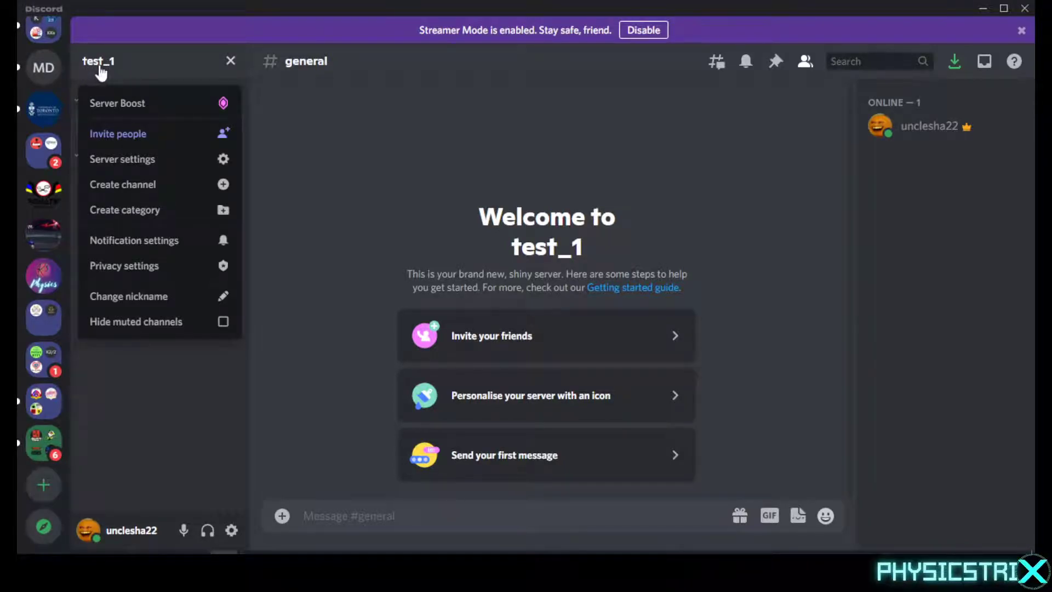
left_click(229, 62)
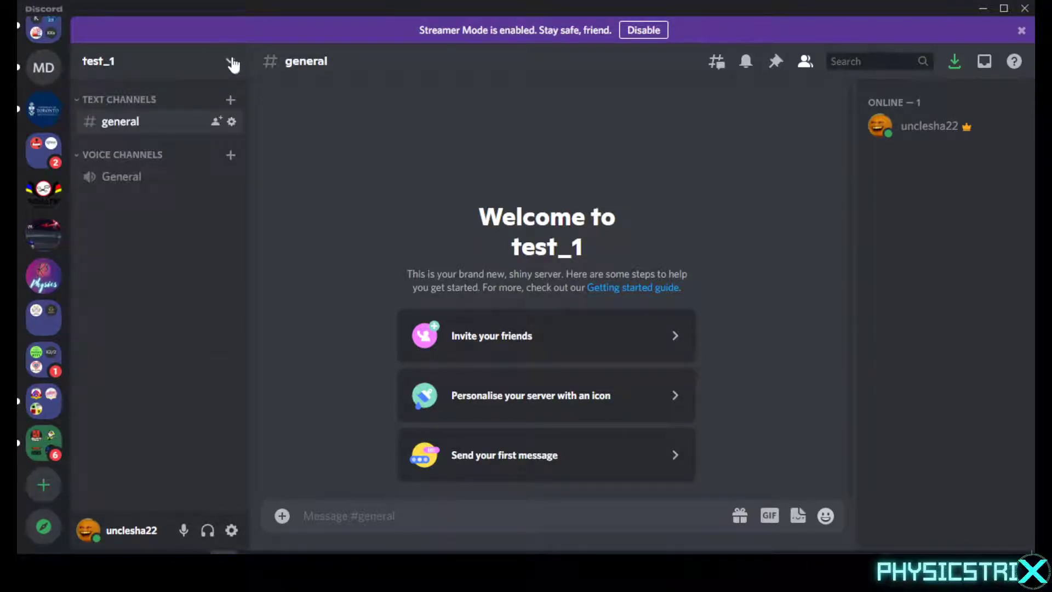
left_click(230, 62)
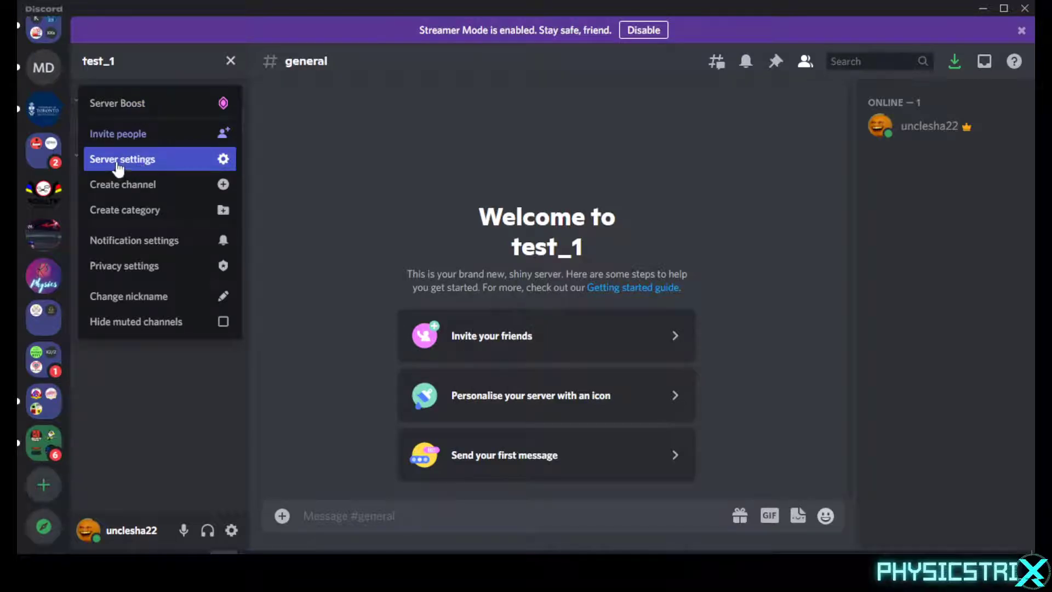
left_click(30, 176)
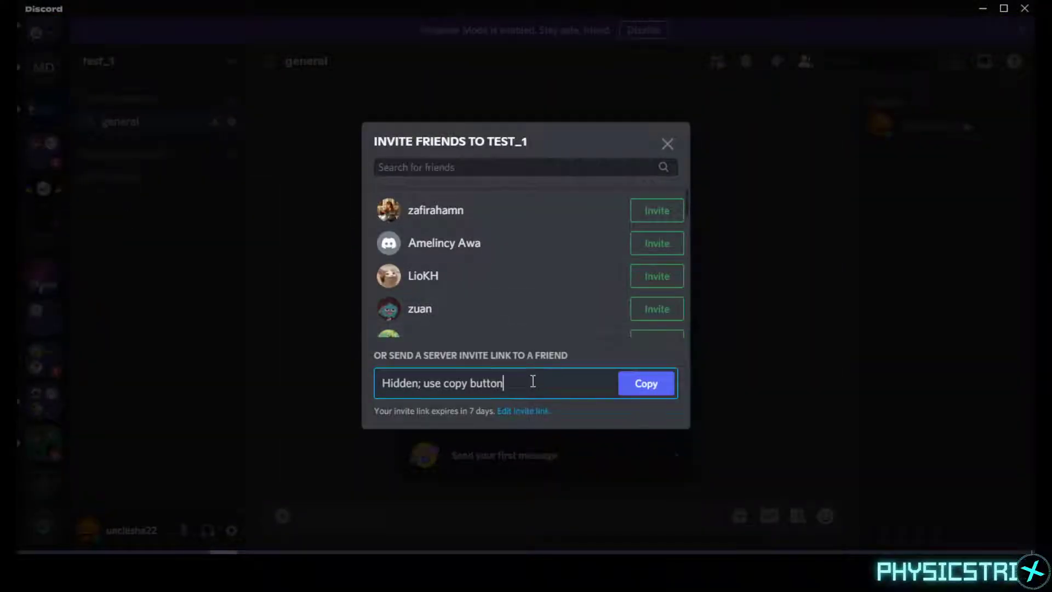
left_click(646, 383)
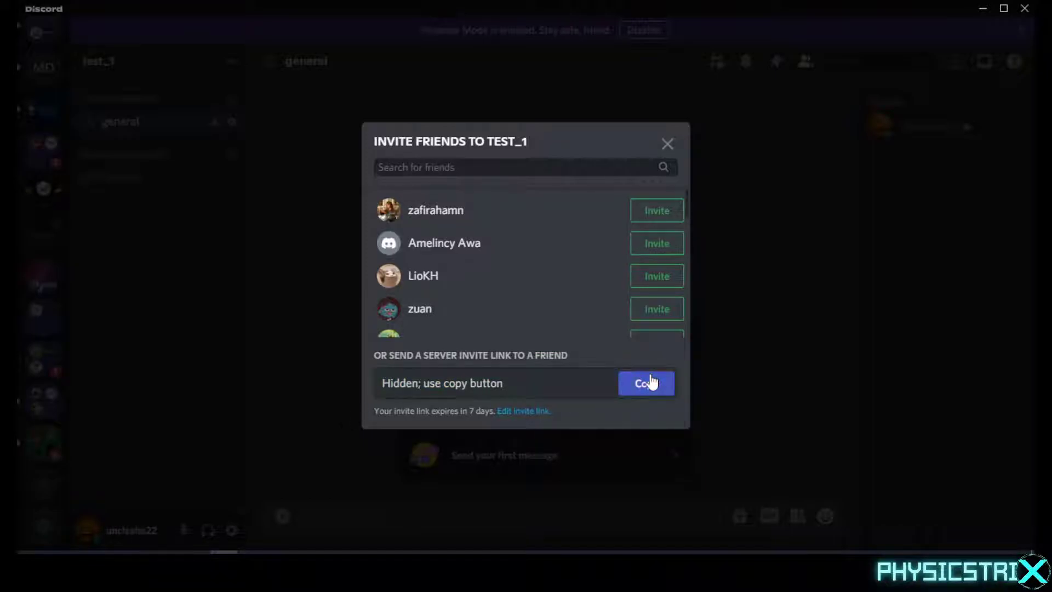
left_click(642, 389)
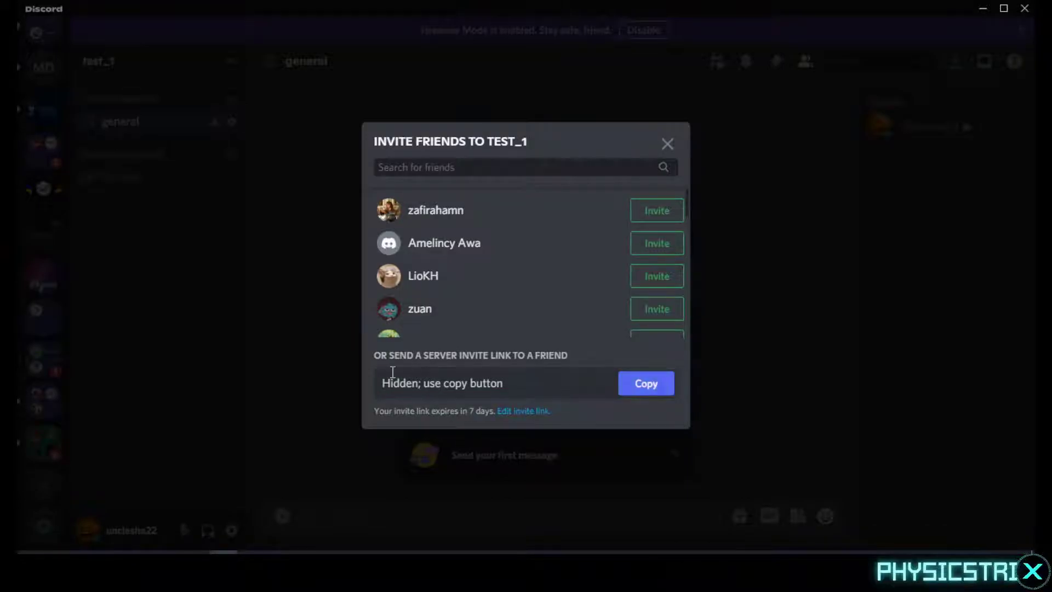
mouse_move(511, 384)
left_mouse_down()
mouse_move(370, 403)
mouse_move(504, 386)
left_mouse_up()
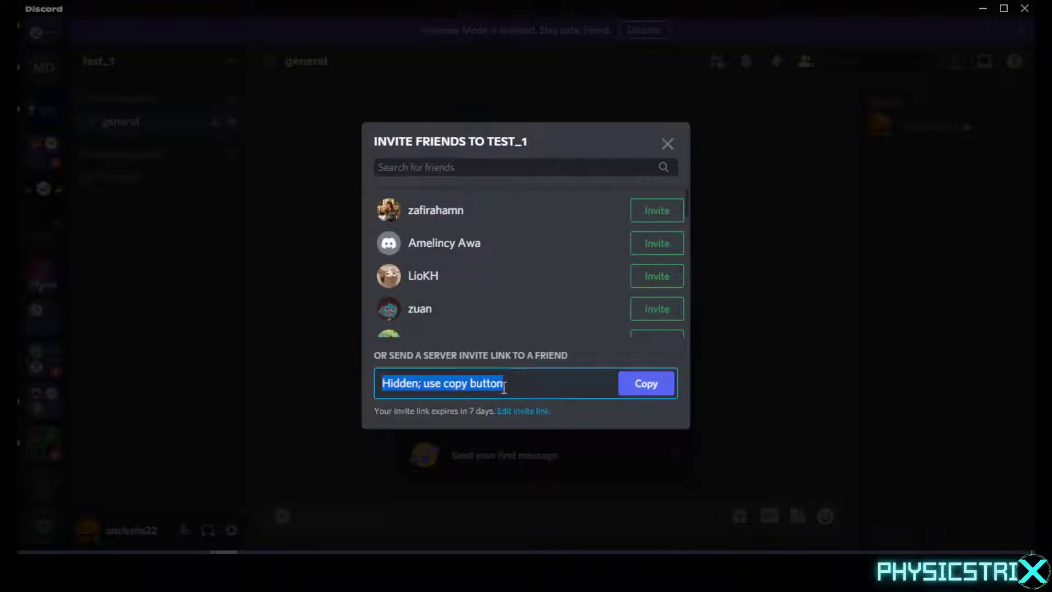
left_click(394, 416)
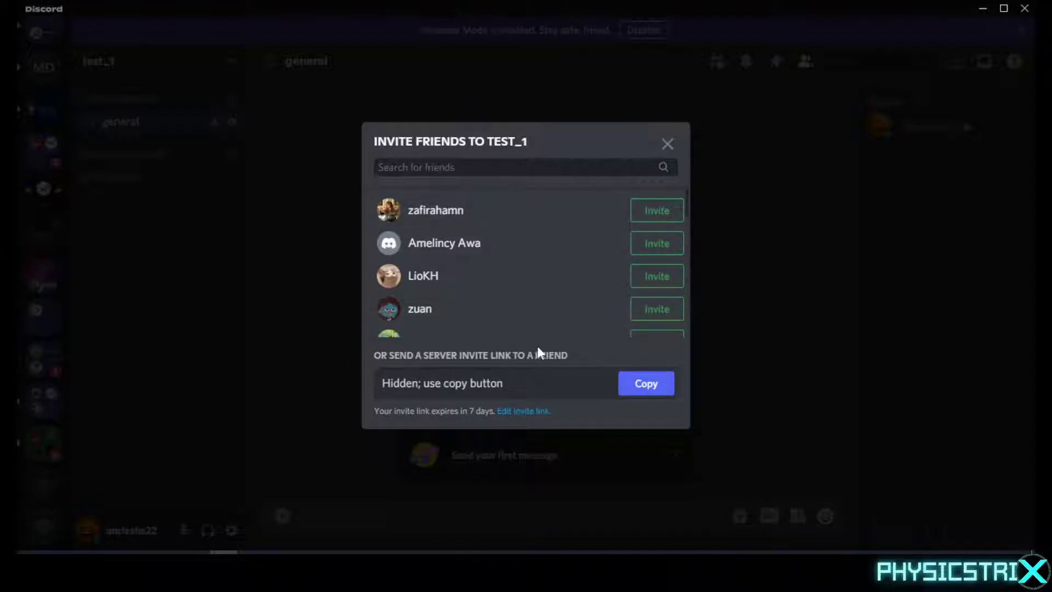
left_click(675, 141)
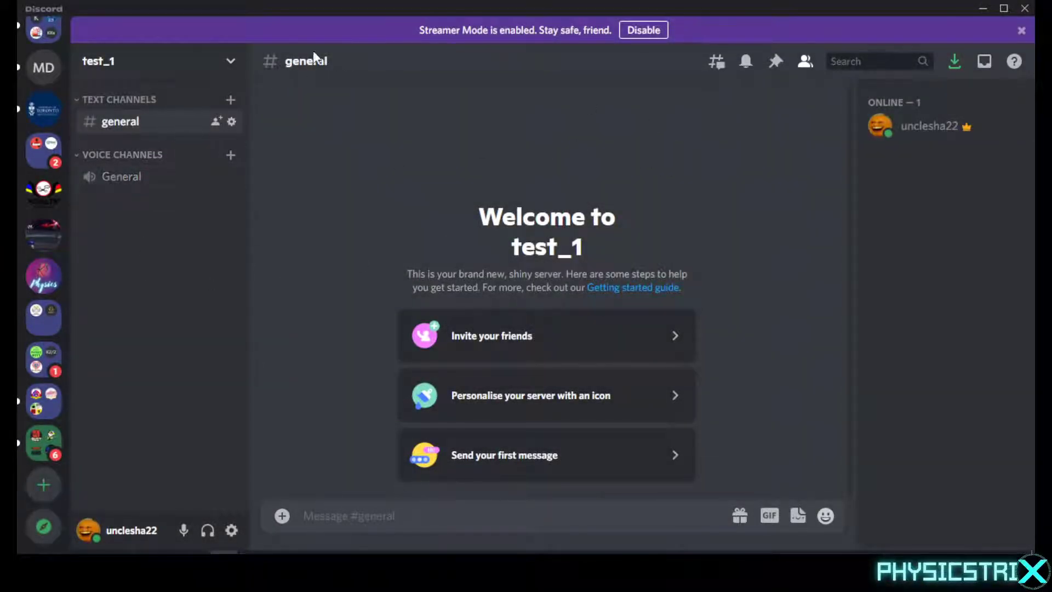
Create a non-private category named "Group 1 Student discussions" on the test_1 server
left_click(229, 65)
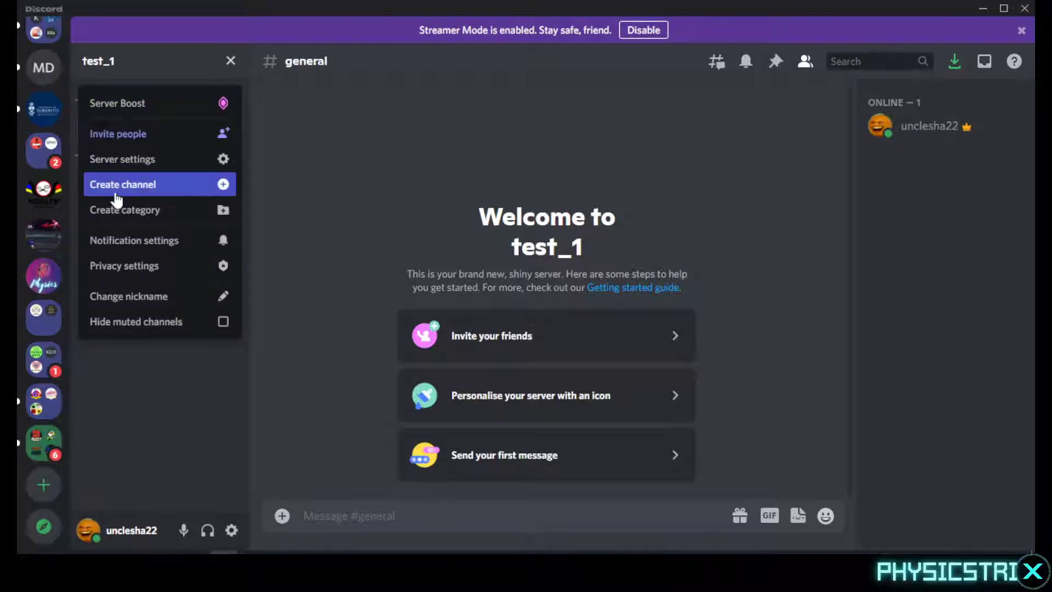
left_click(171, 219)
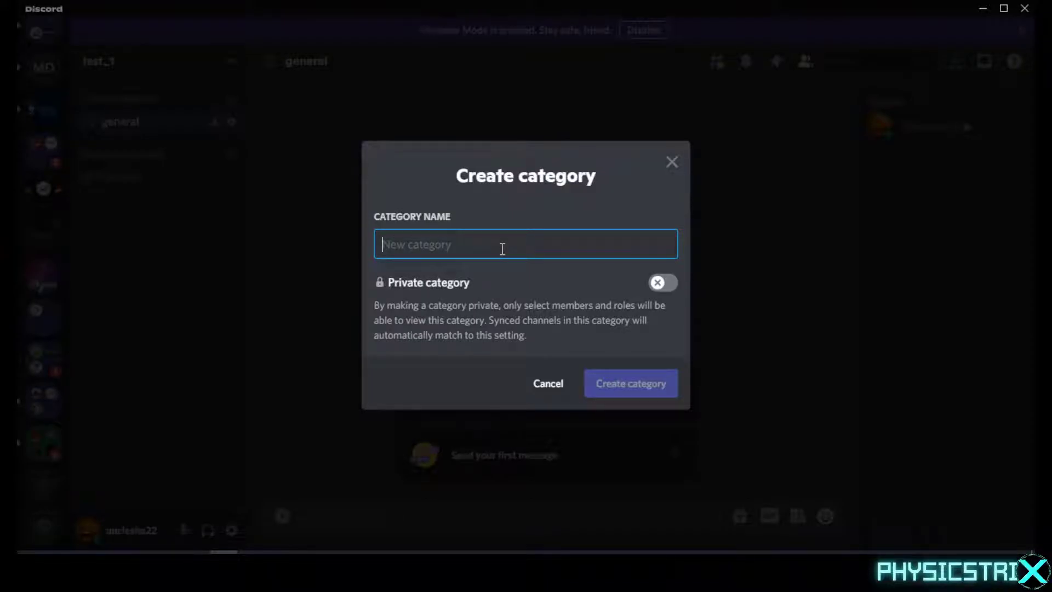
type("Student discussions")
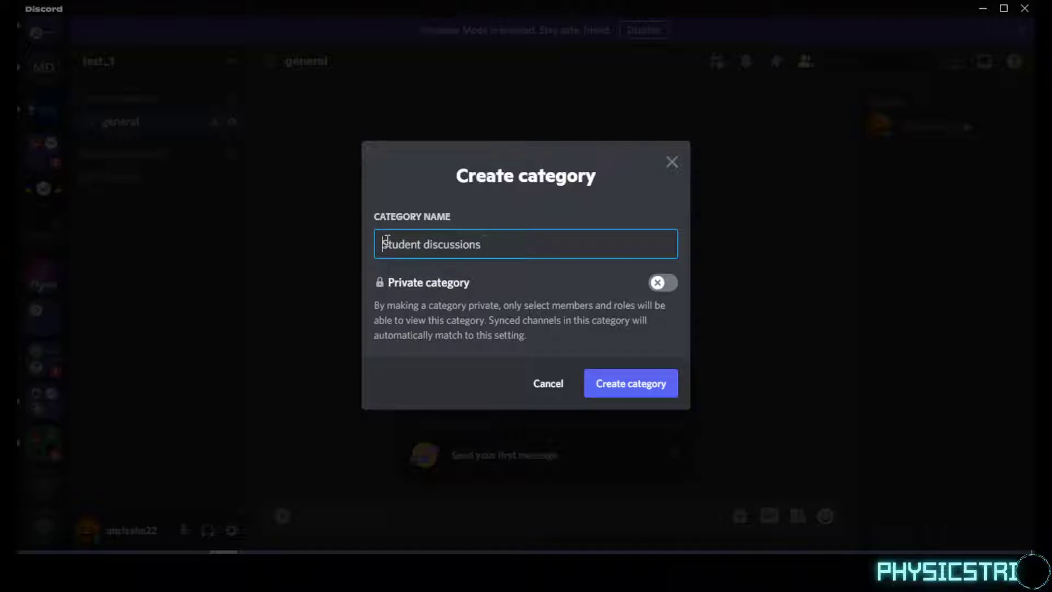
type("Group 1")
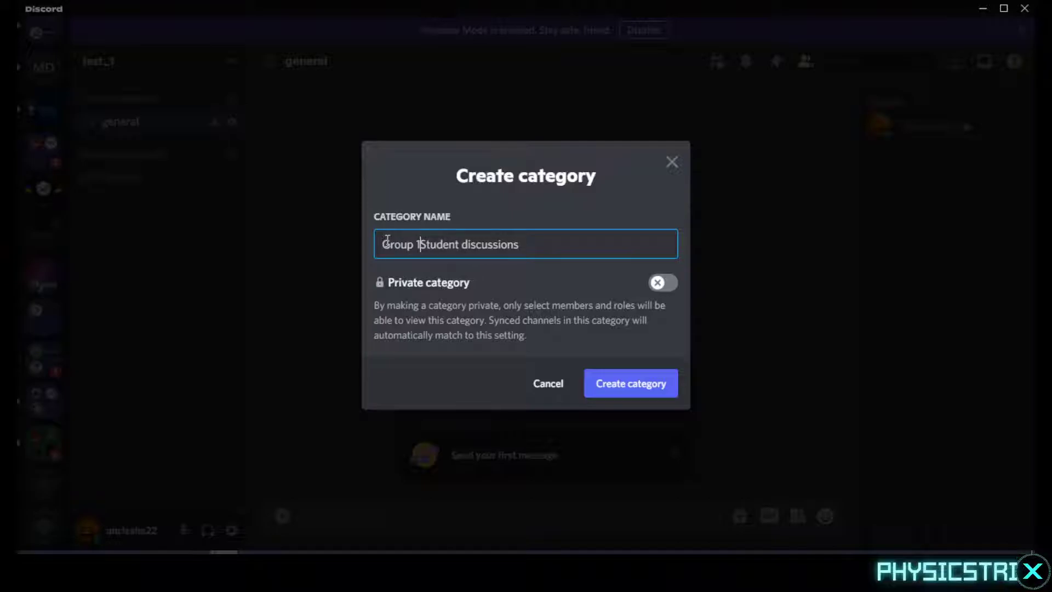
left_click(606, 391)
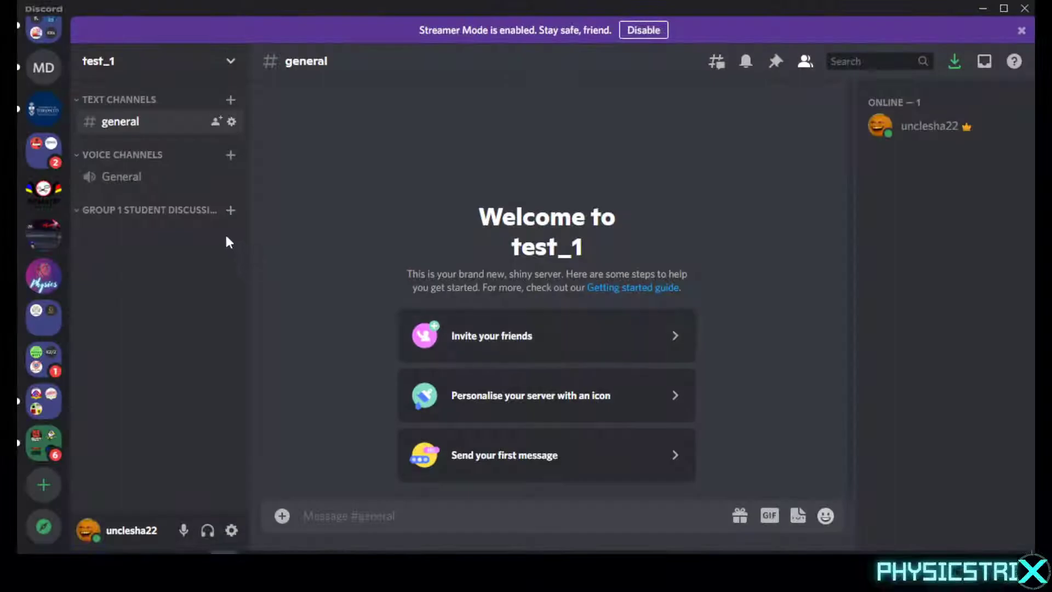
Create a non-private category named "Group 2 student discussions" on the test_1 server
left_click(231, 63)
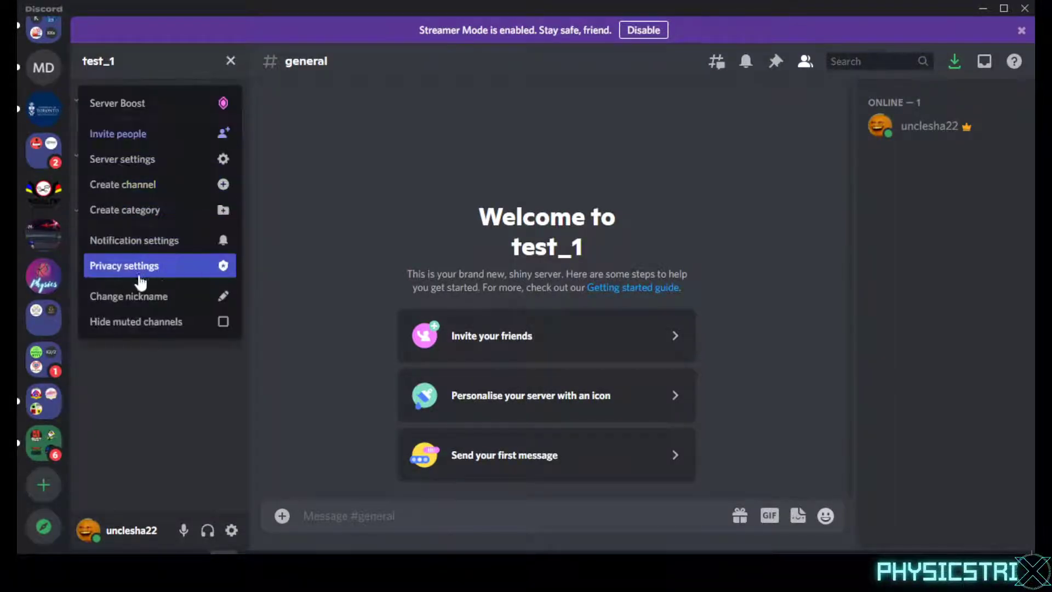
left_click(164, 210)
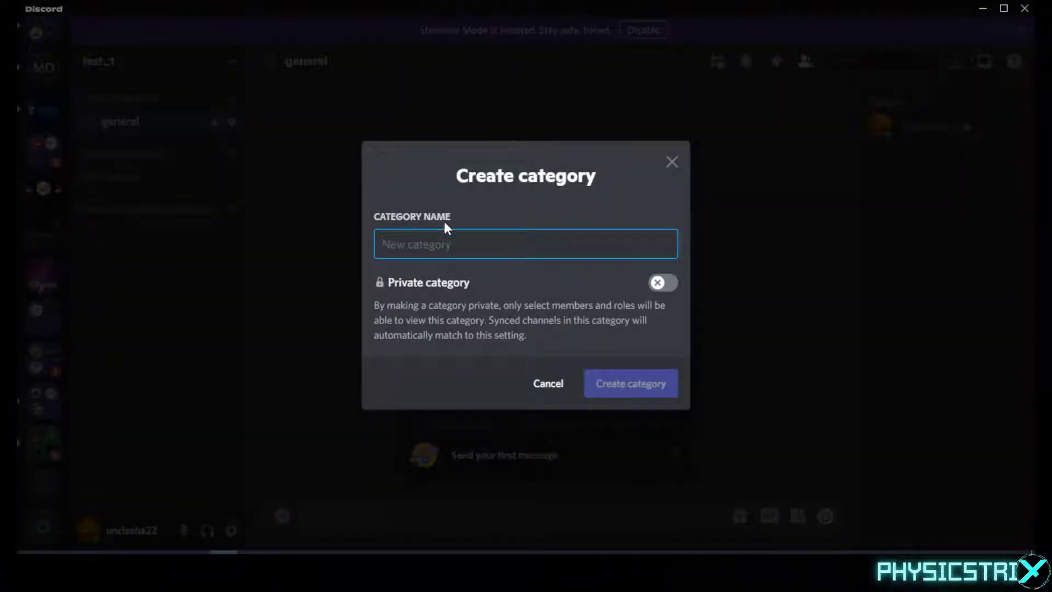
type("Group 2")
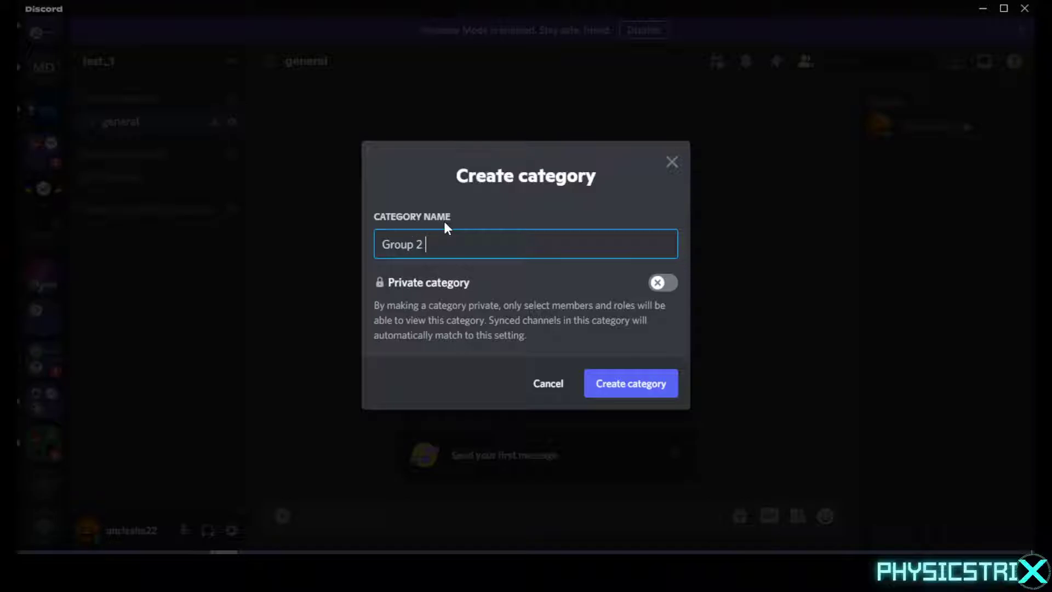
type(" student discussions")
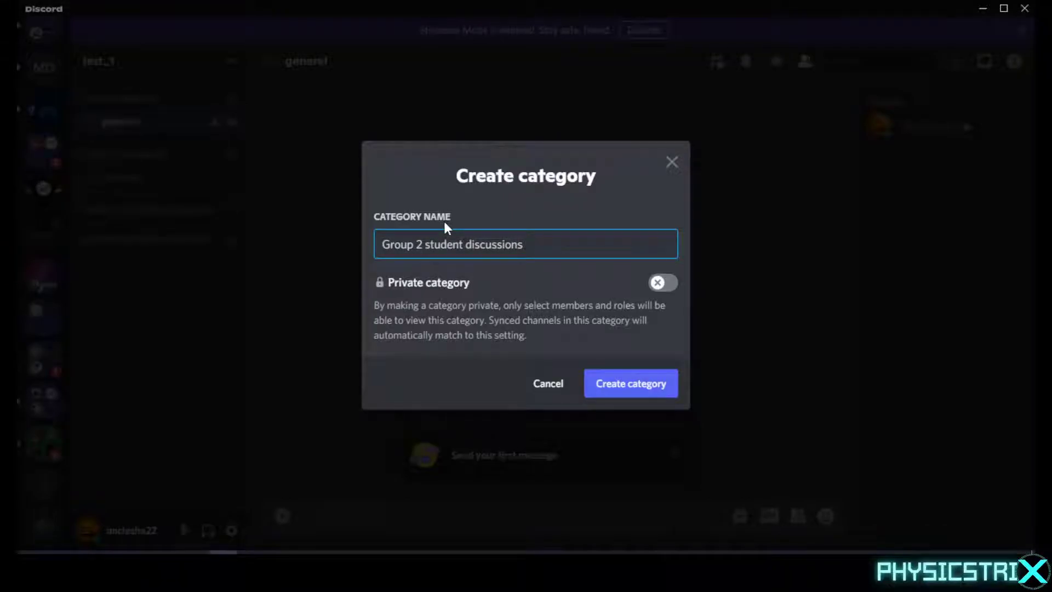
key("Return")
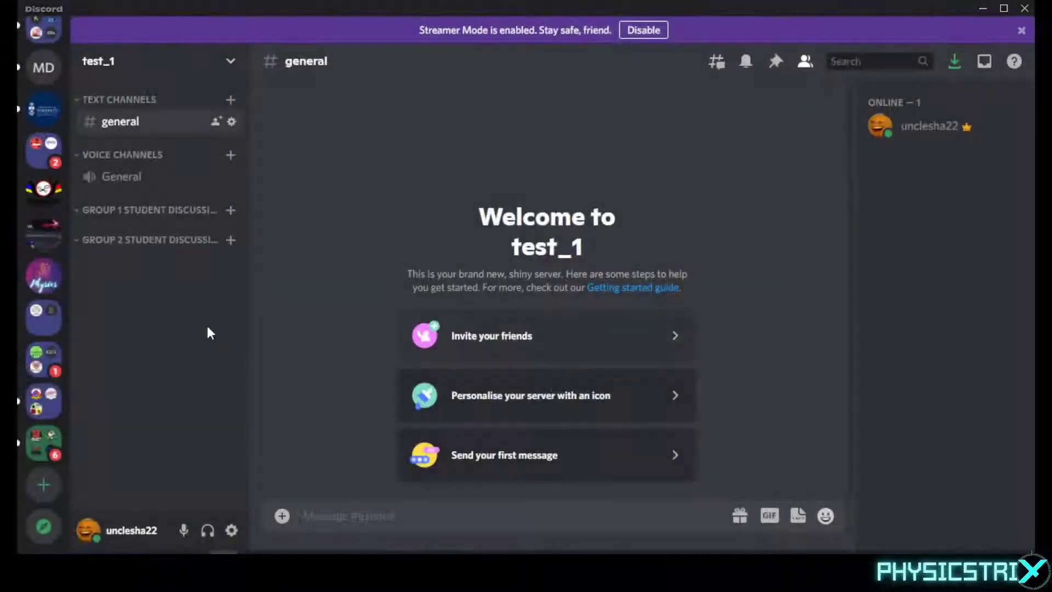
Create a text channel named chat-here in the Group 1 Student discussions category
left_click(230, 211)
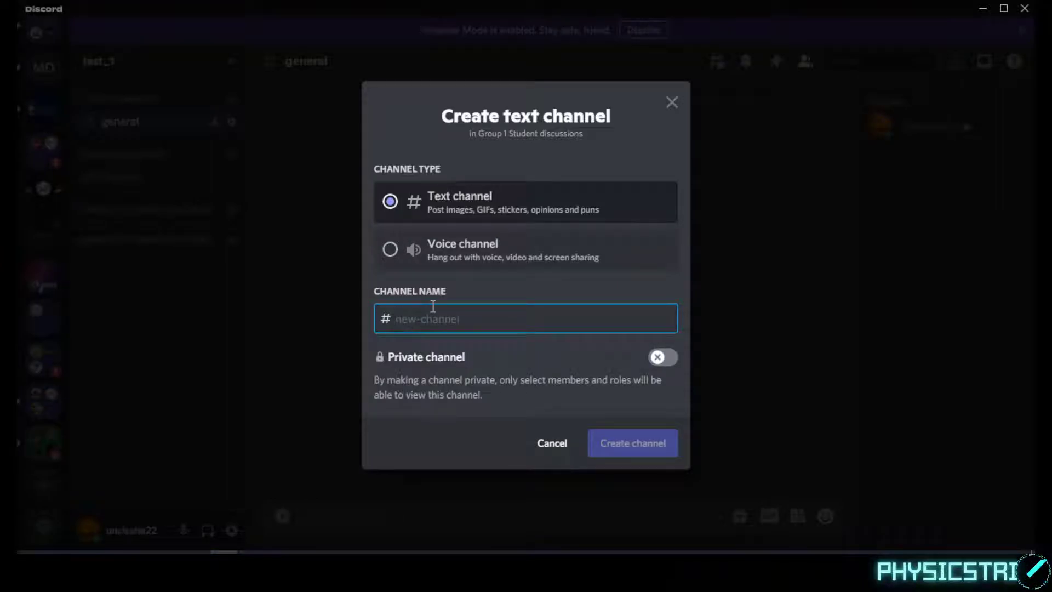
type("chat-here")
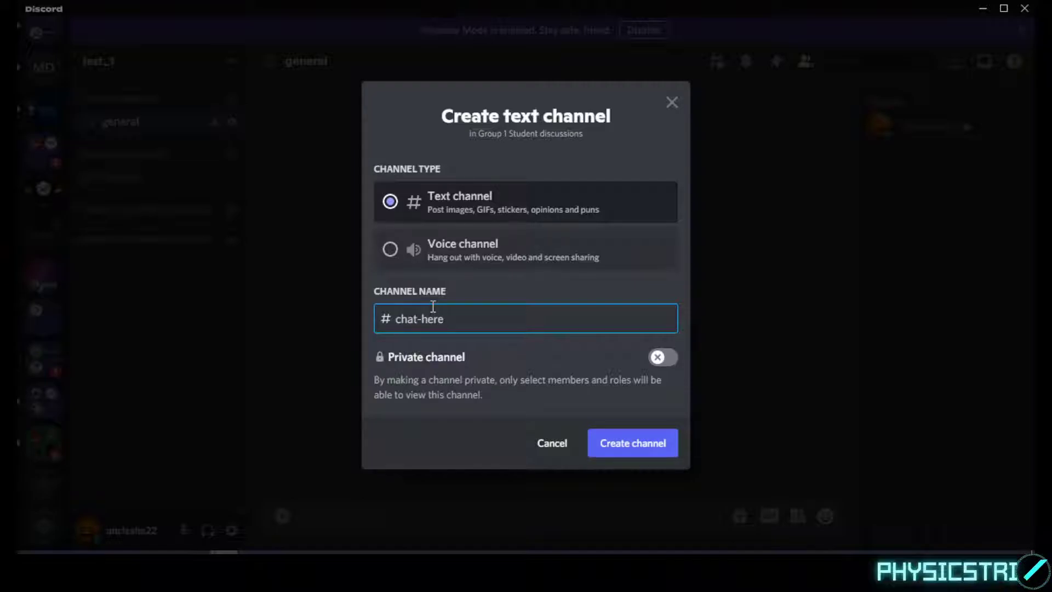
left_click(631, 444)
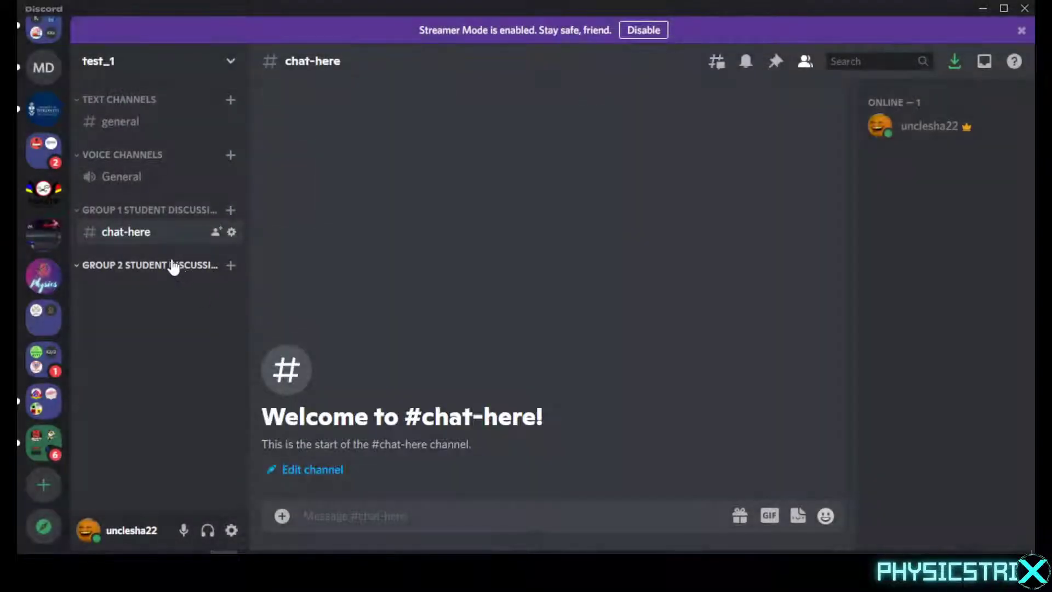
Create a voice channel named "talk here" in the Group 1 Student discussions category
left_click(231, 210)
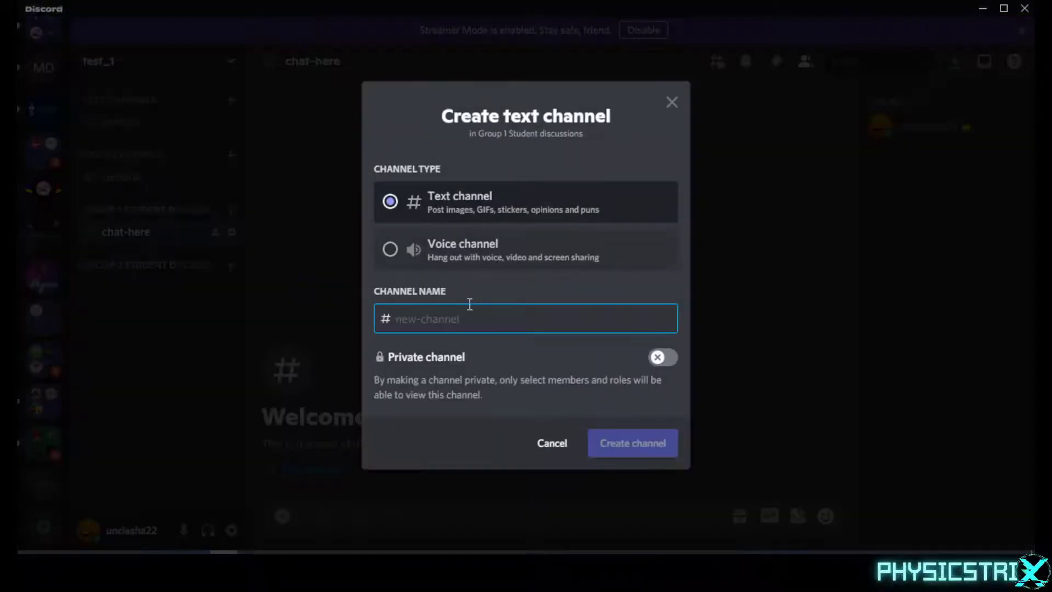
left_click(411, 262)
left_click(421, 311)
type("talk here")
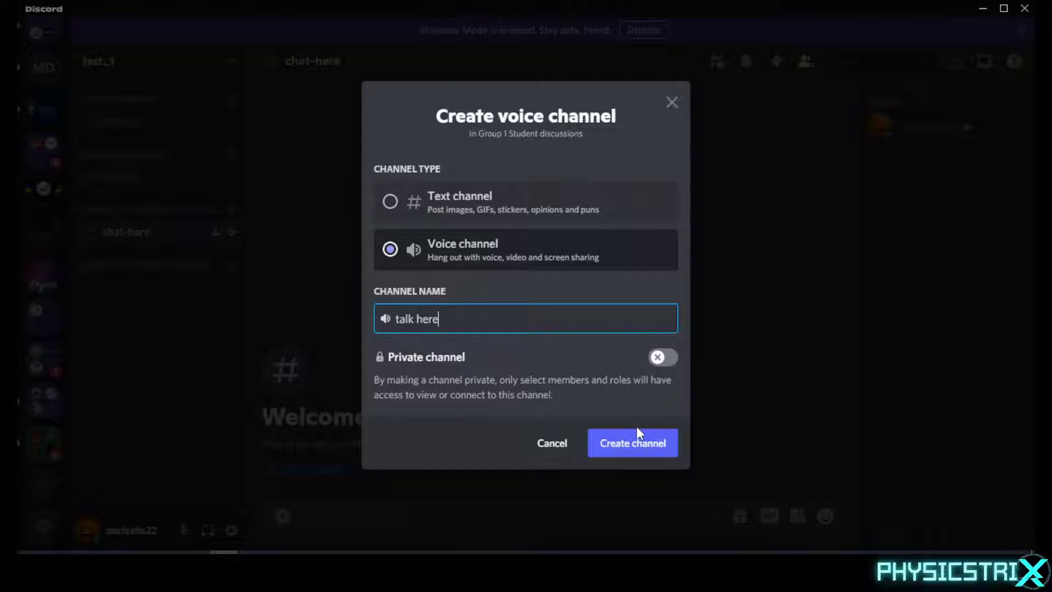
left_click(637, 429)
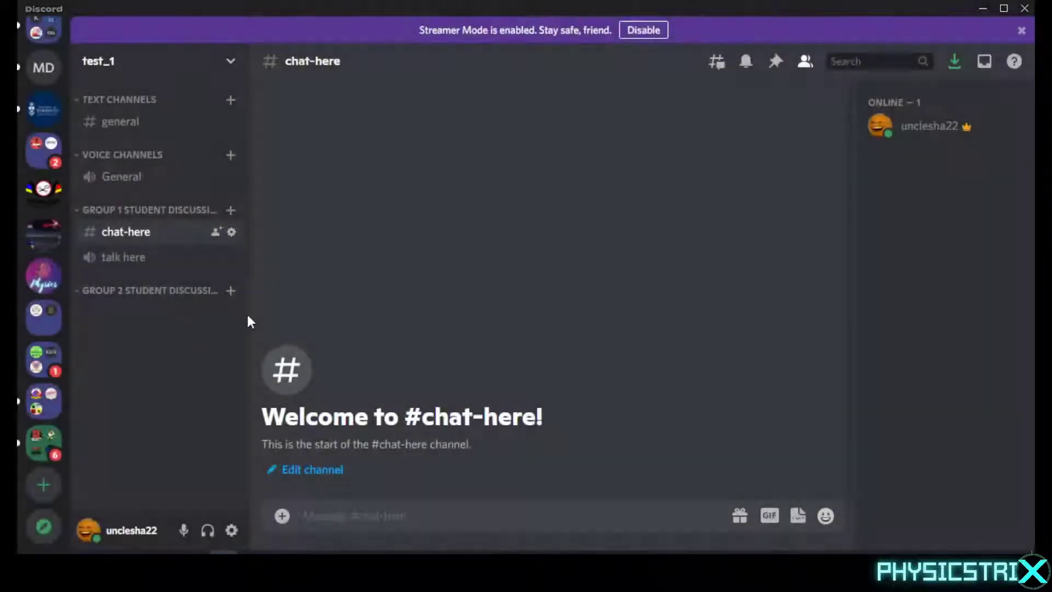
right_click(198, 212)
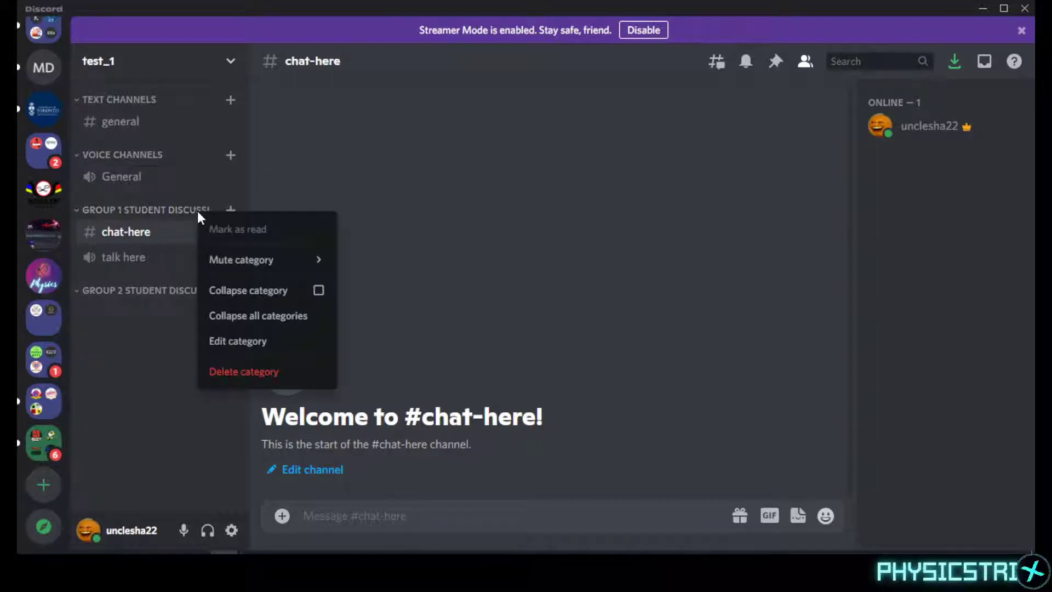
left_click(468, 193)
Create a text channel named chat in the Group 2 student discussions category
left_click(231, 291)
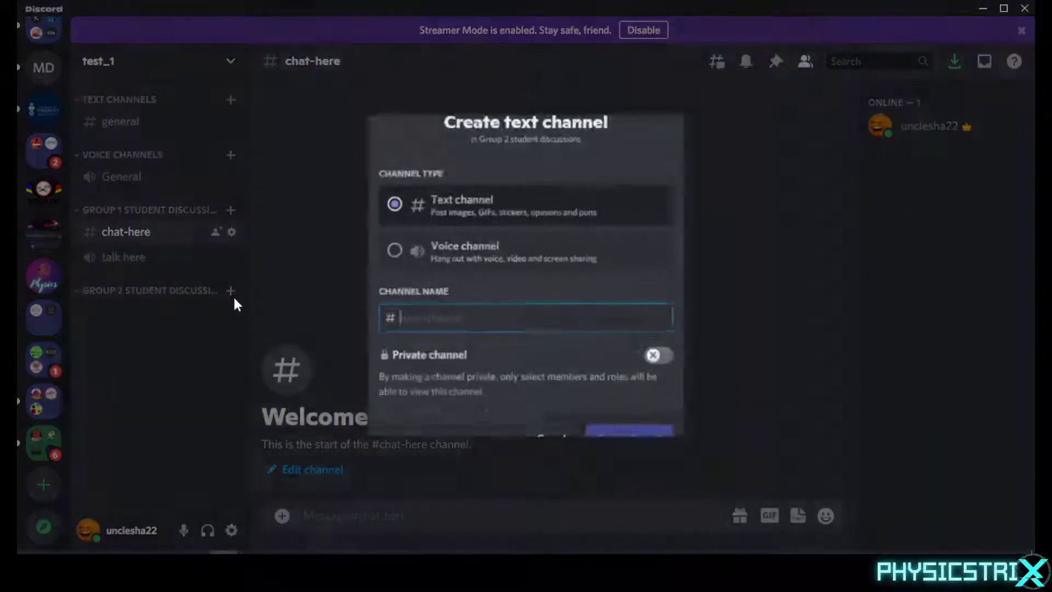
type("chat")
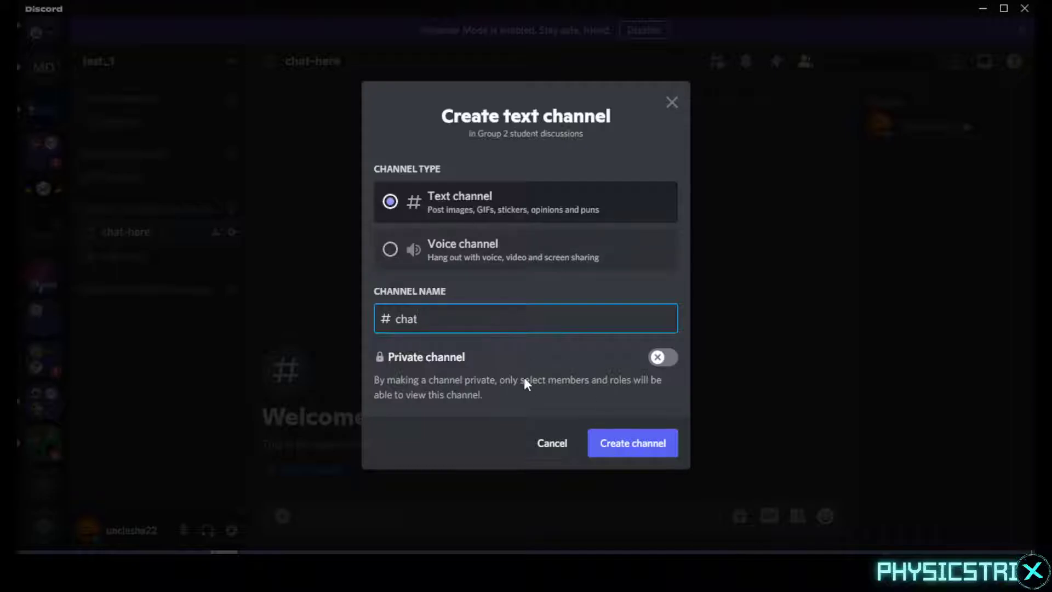
left_click(590, 441)
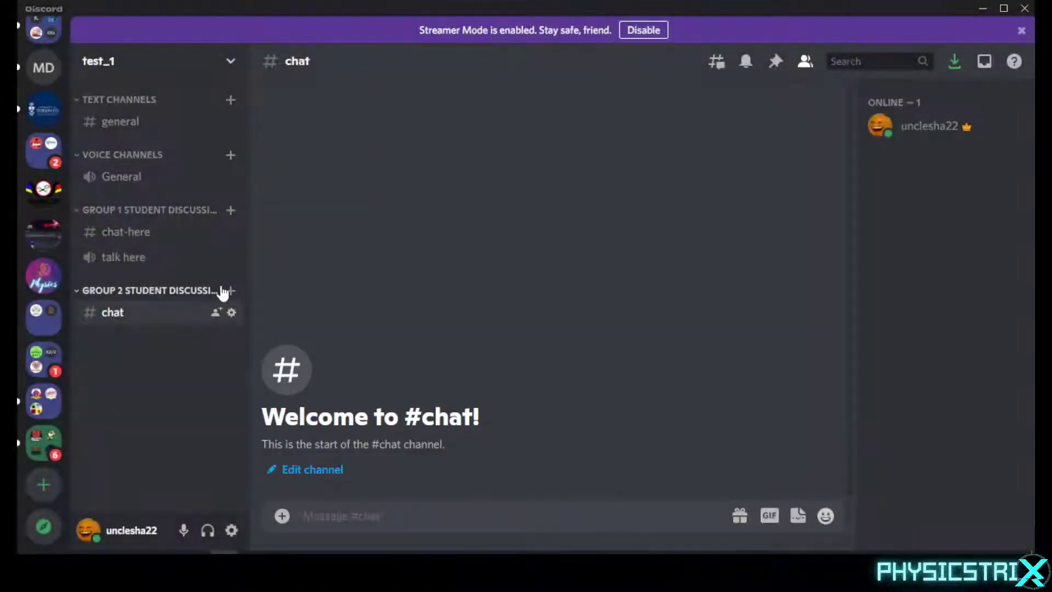
Create a text channel named talk in the Group 2 student discussions category and expand the category
left_click(230, 290)
type("talk")
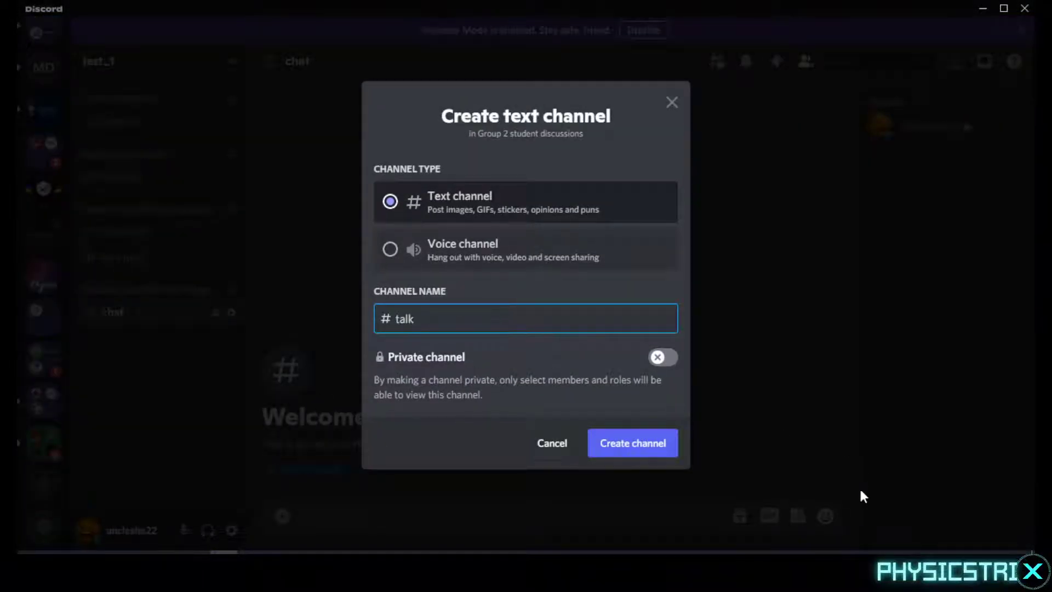
left_click(623, 442)
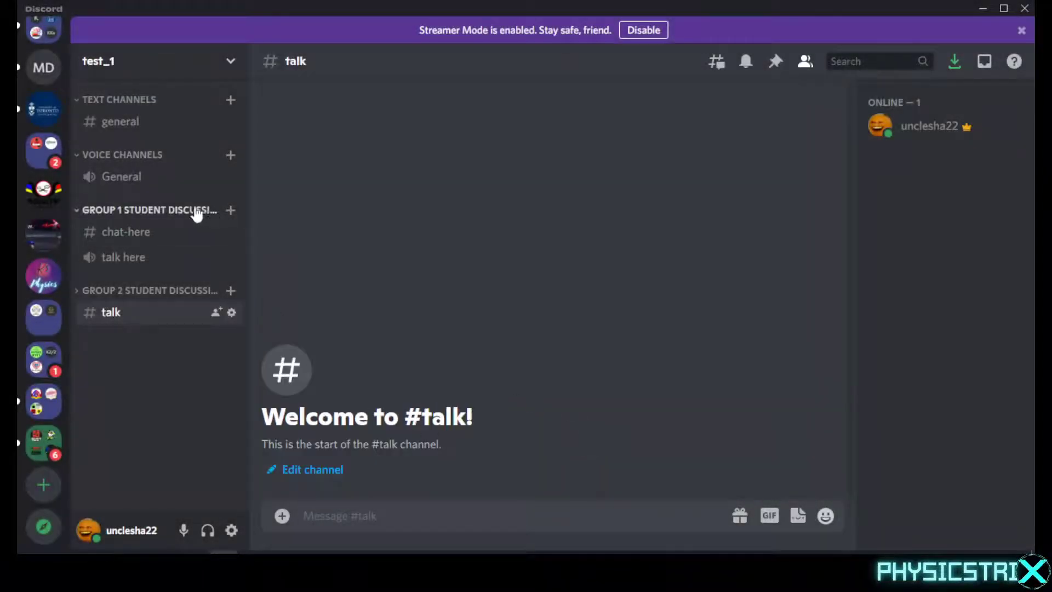
left_click(77, 290)
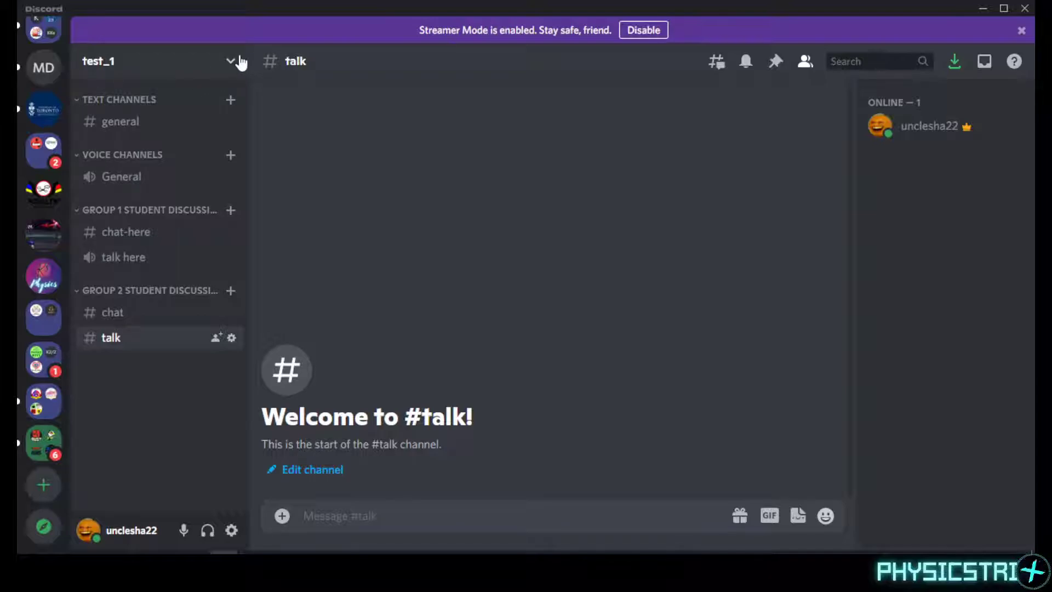
Create a new role in the test_1 server's settings
left_click(228, 66)
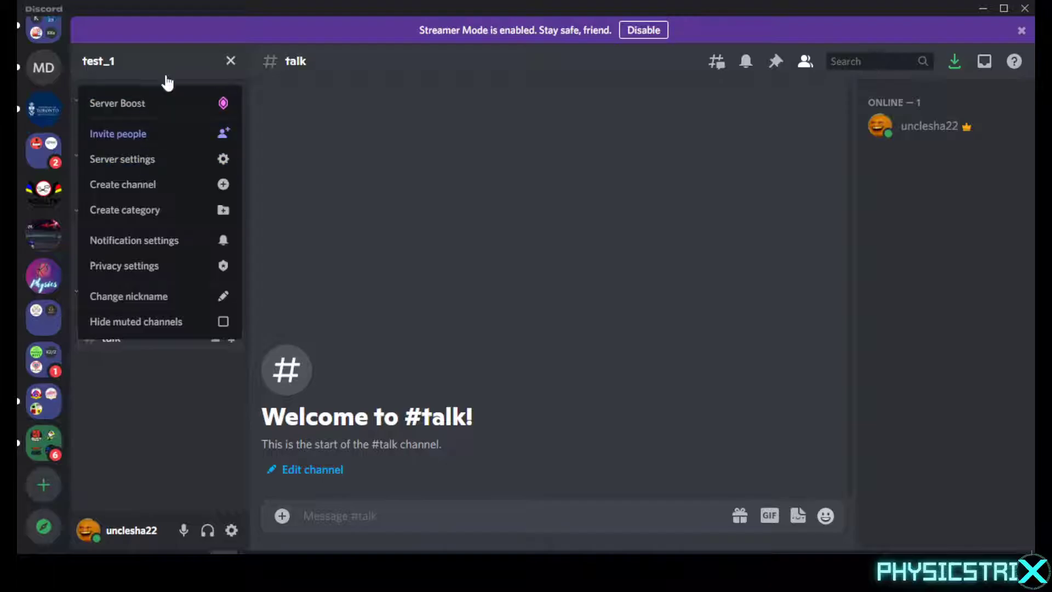
left_click(142, 159)
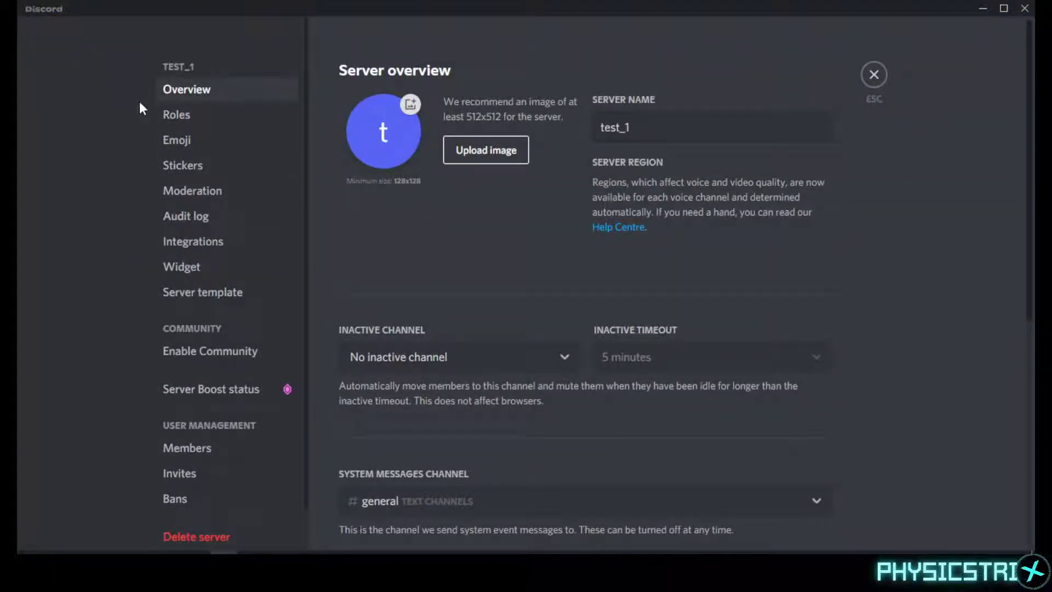
left_click(186, 117)
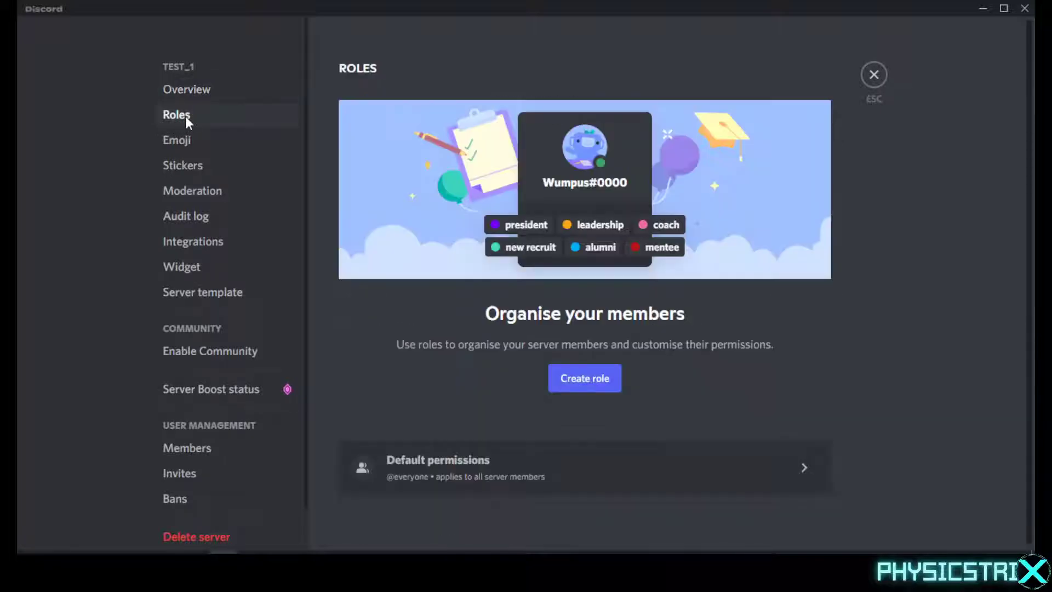
left_click(573, 385)
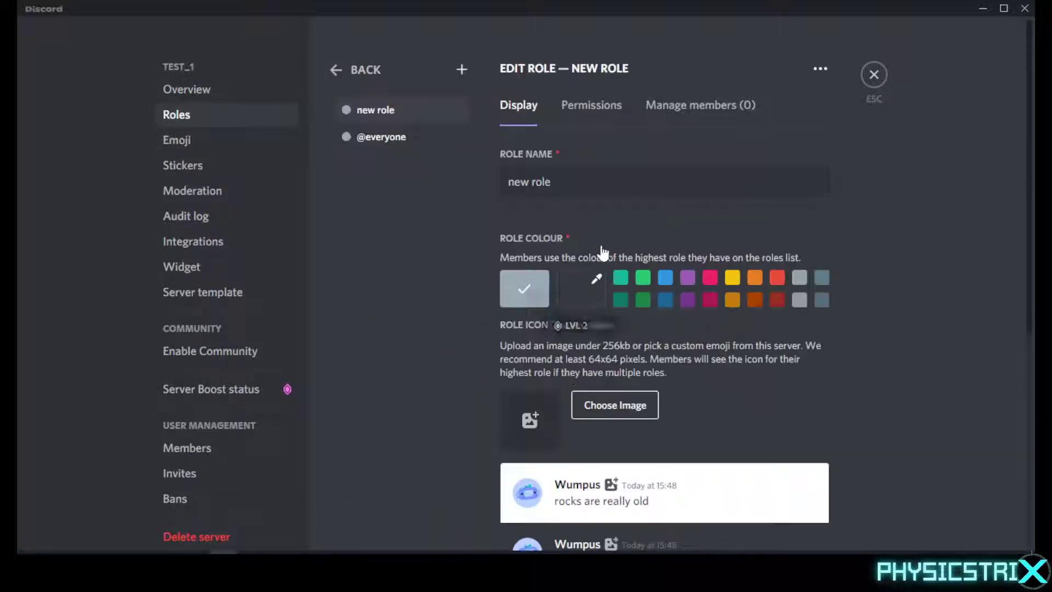
Name the new role "group 1 student"
triple_click(576, 185)
type("S")
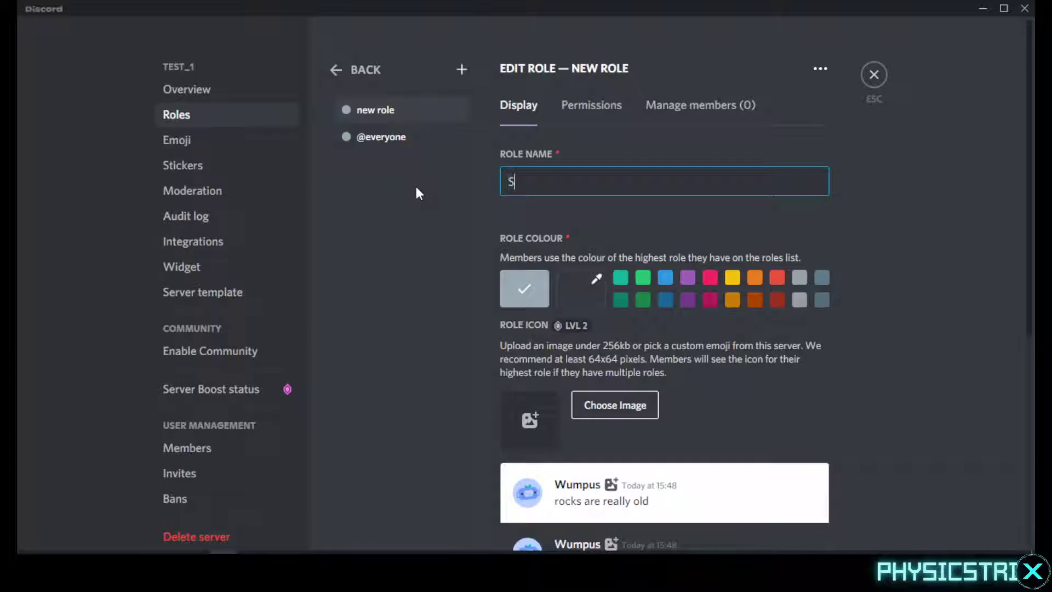
key("BackSpace")
type("group")
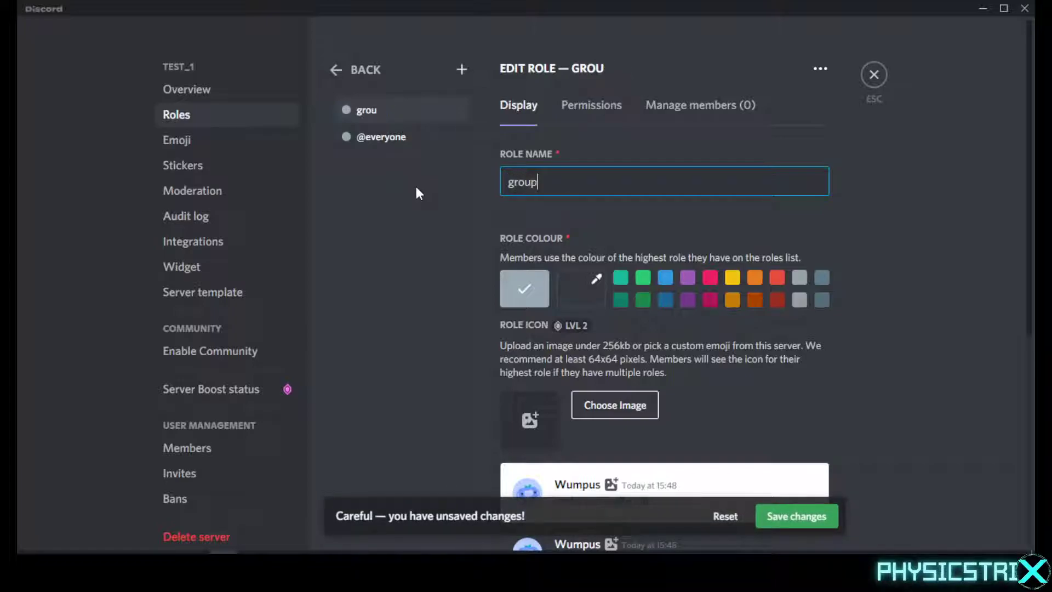
type(" 1 studfen")
key("BackSpace")
key("BackSpace")
key("BackSpace")
type("ent")
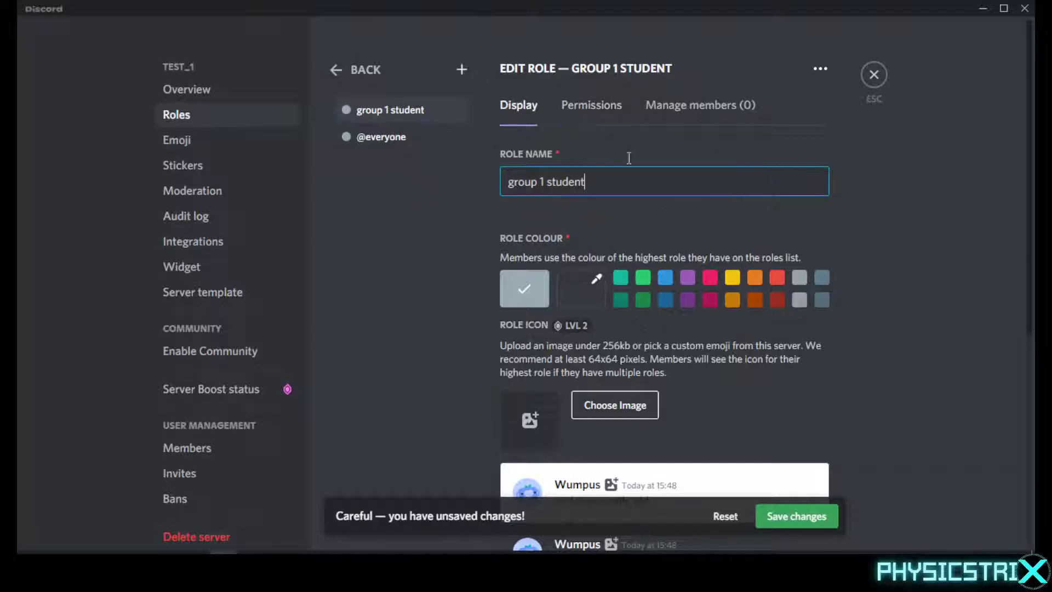
Review the group 1 student role's permissions and save the role
left_click(613, 115)
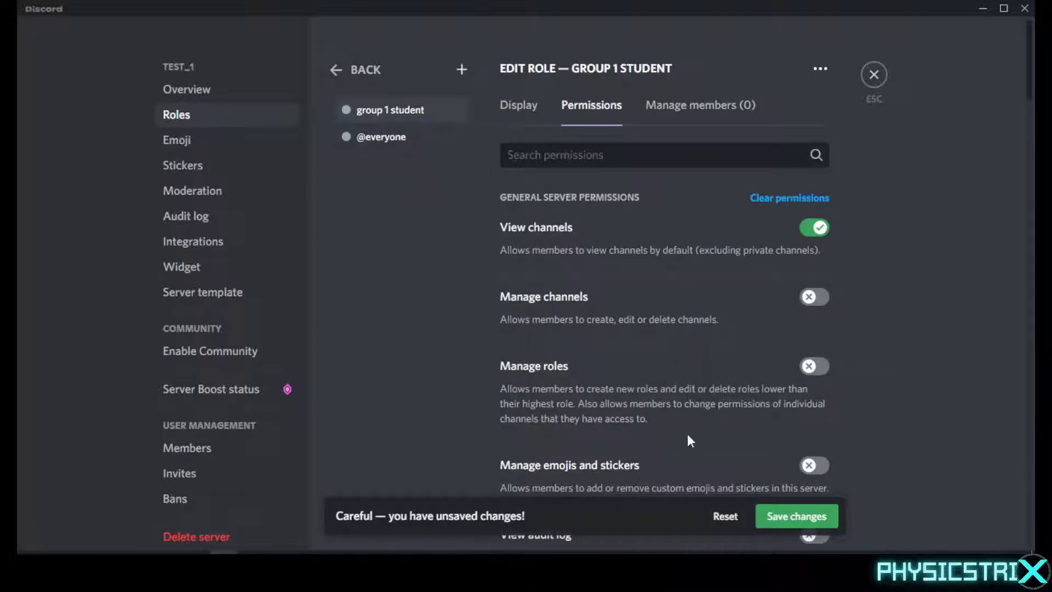
scroll(652, 307, "down", 15)
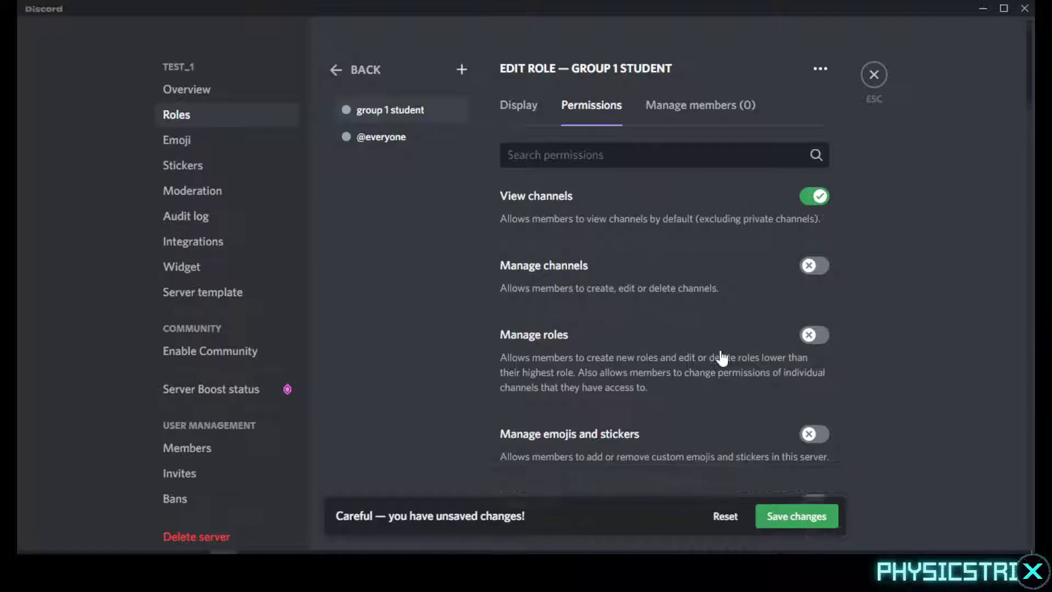
scroll(691, 296, "down", 10)
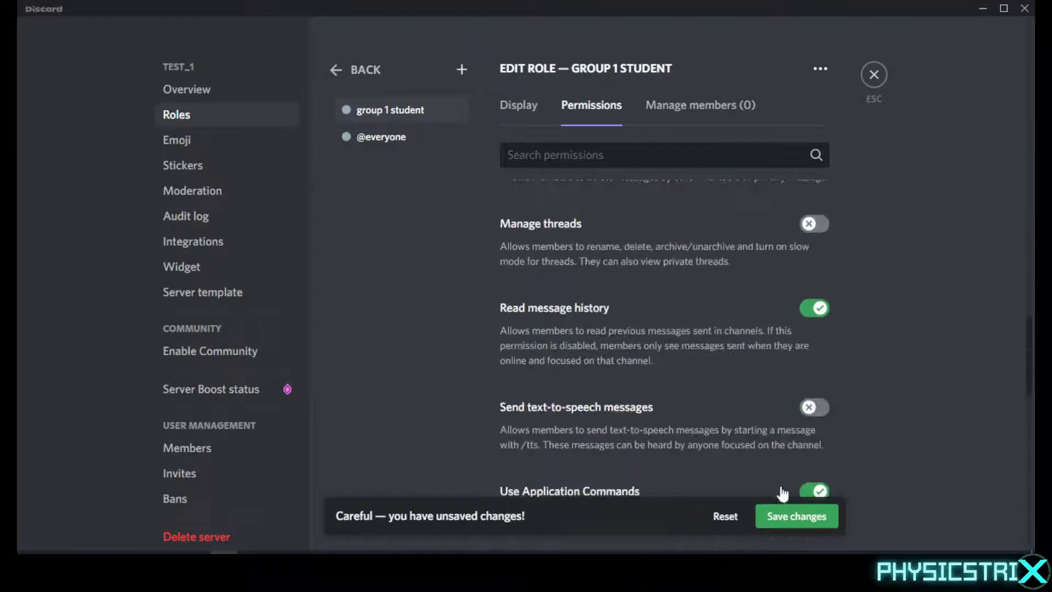
left_click(781, 515)
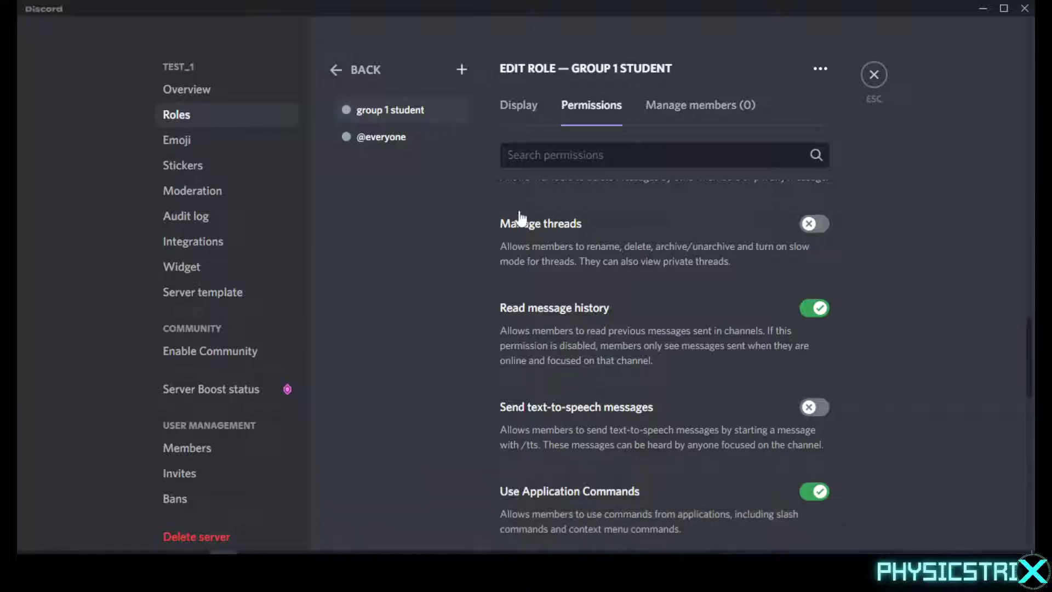
left_click(670, 102)
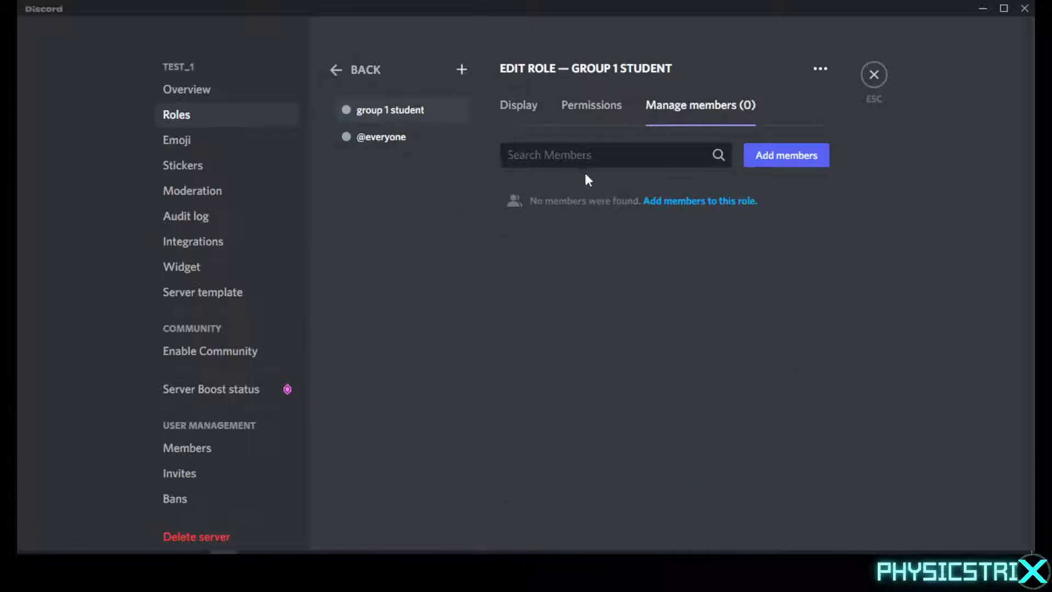
left_click(801, 158)
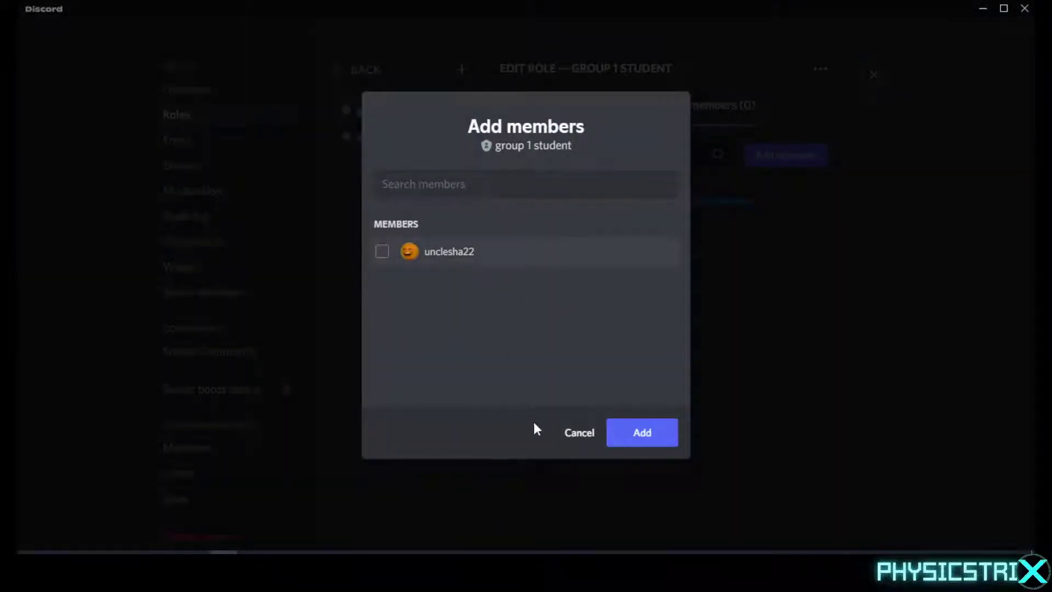
left_click(574, 442)
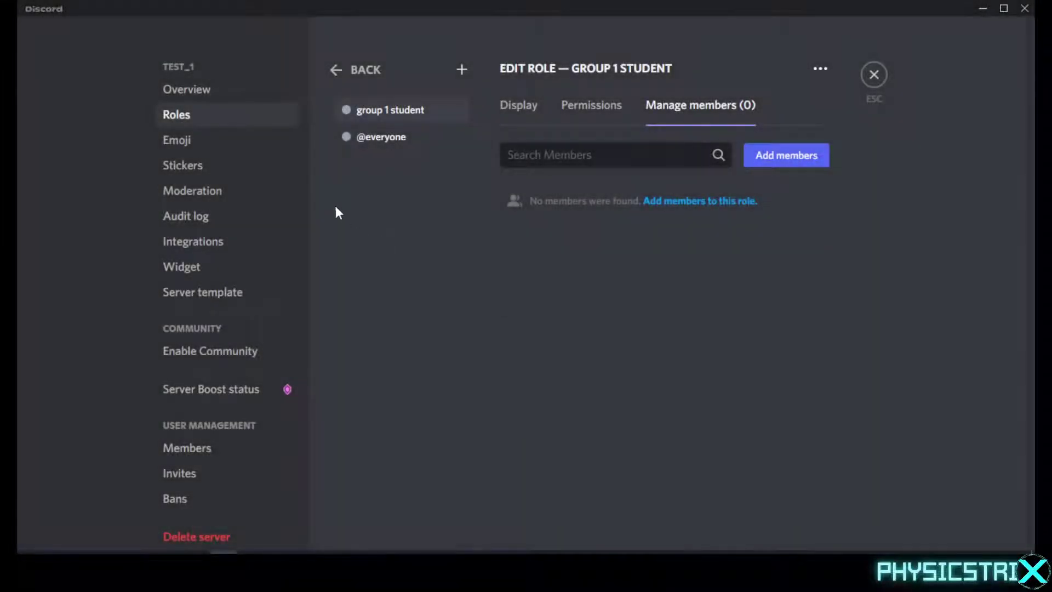
Create a second role named "group 2 students" and set its role colour to light blue
left_click(461, 70)
type("group 2 ")
type("studnets")
key("BackSpace")
key("BackSpace")
type("ents")
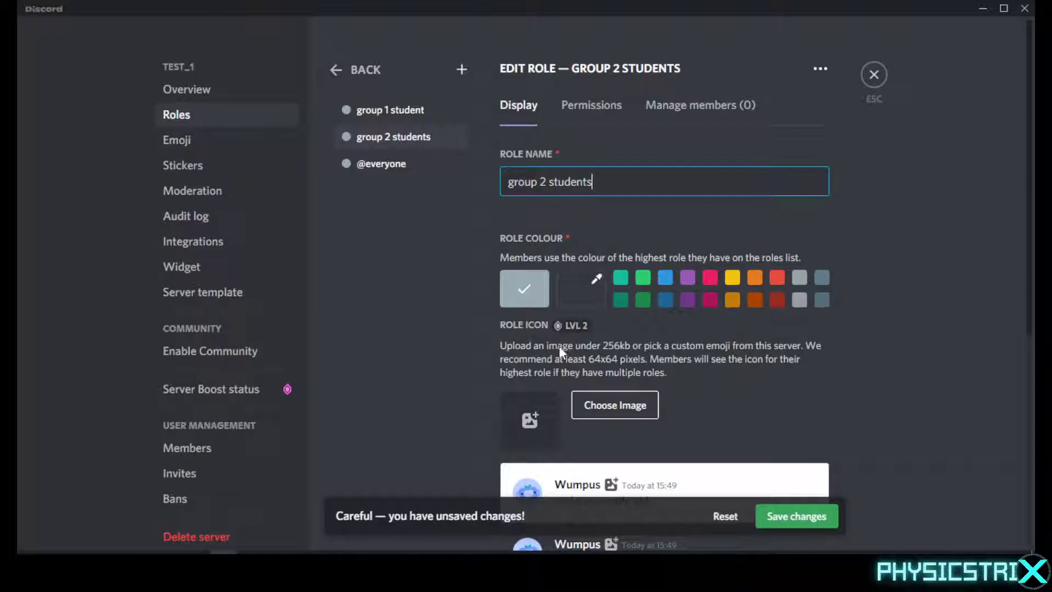
left_click(666, 278)
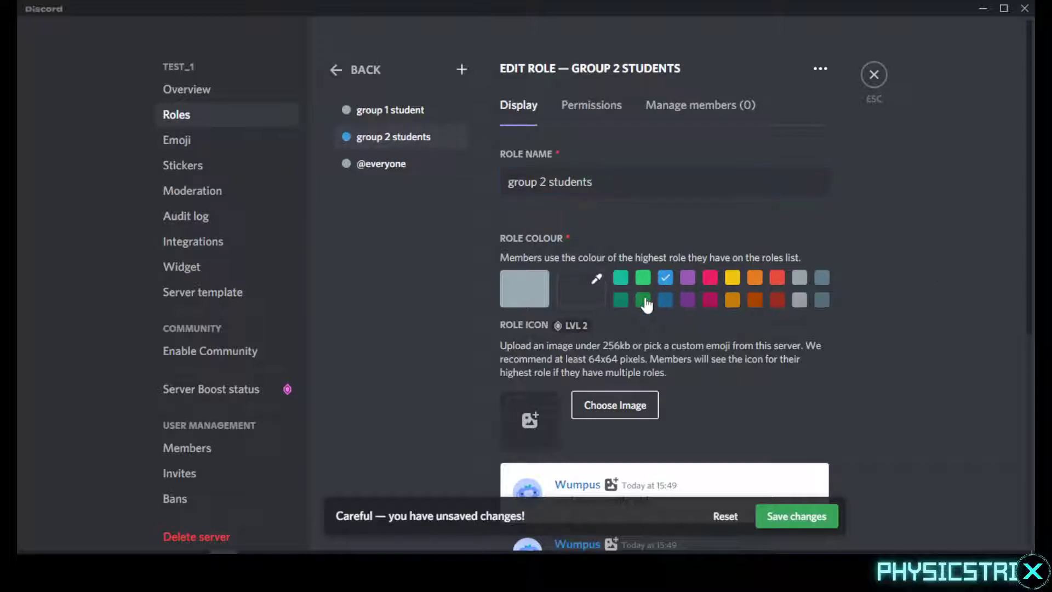
Set the group 1 student role's colour to light green, save the changes and leave the server settings
left_click(384, 111)
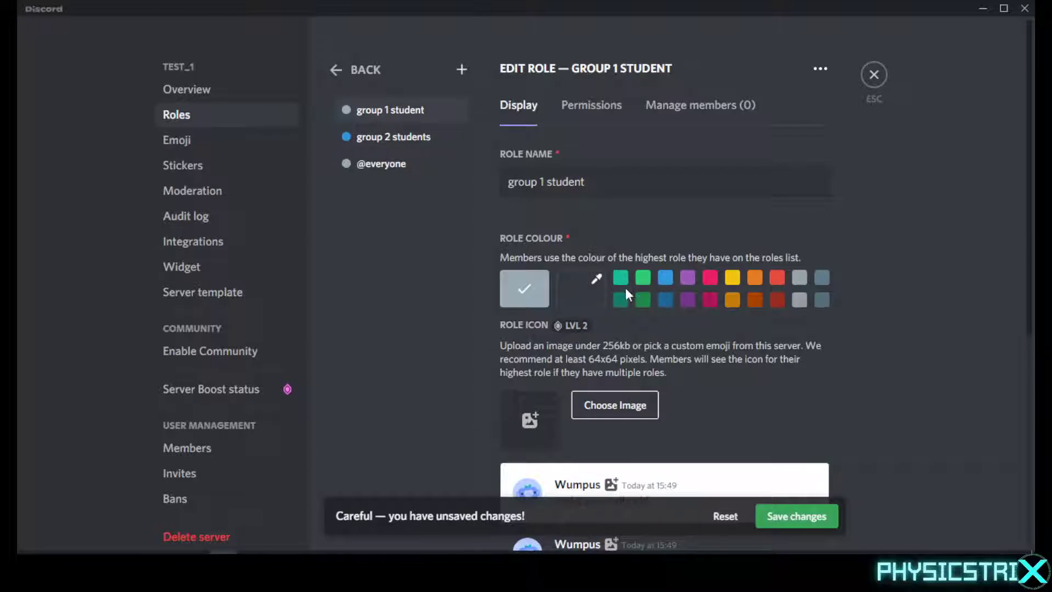
left_click(643, 278)
left_click(762, 525)
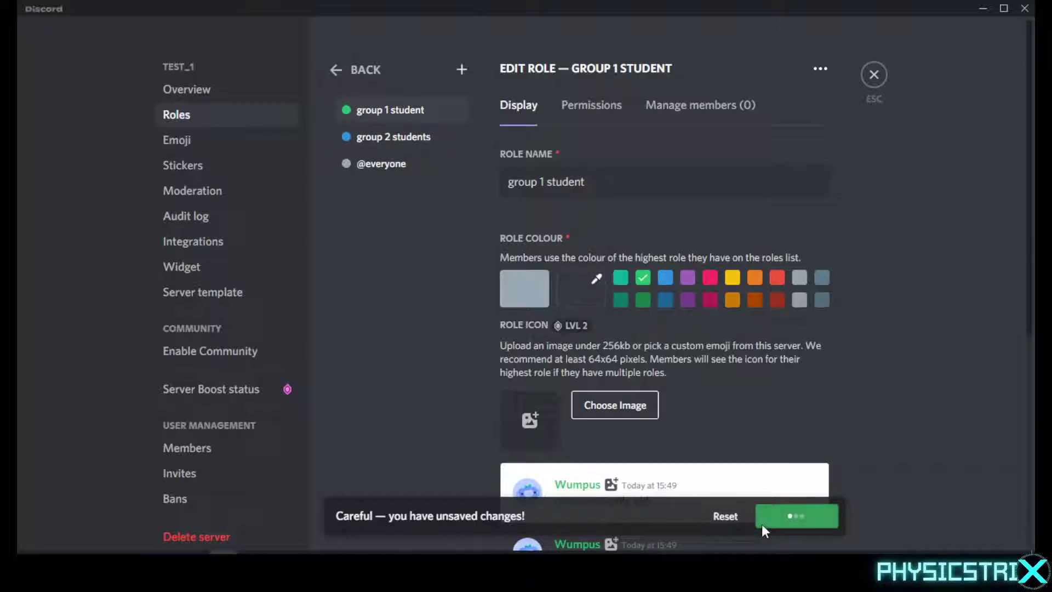
left_click(874, 75)
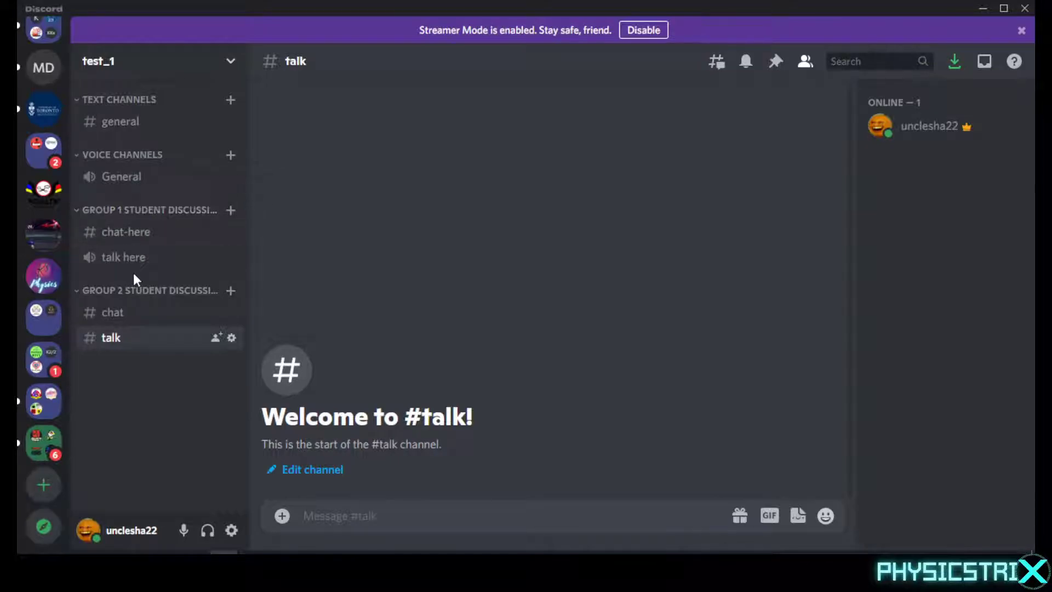
right_click(190, 208)
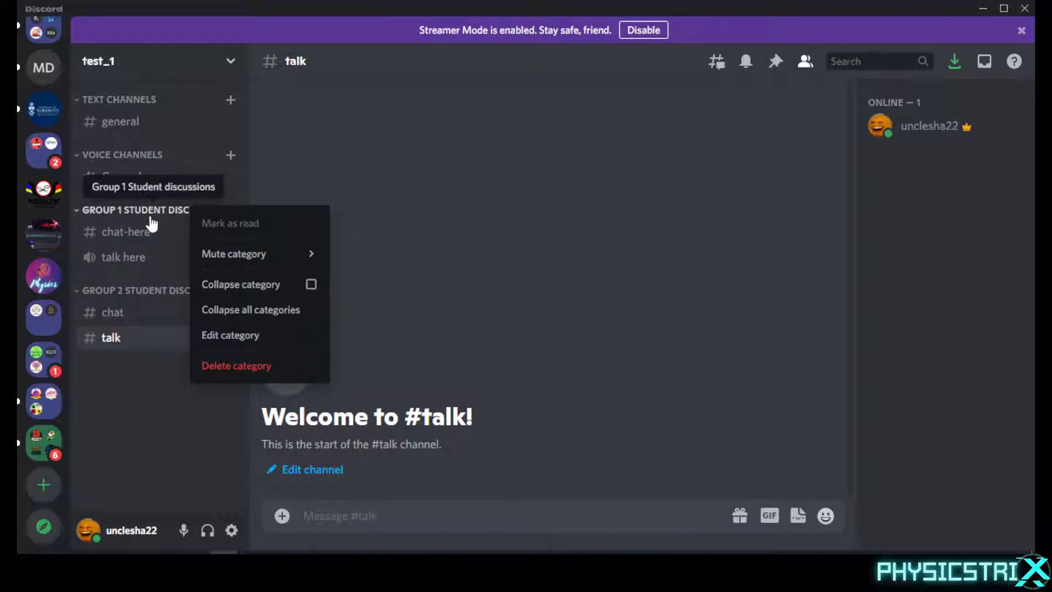
left_click(229, 338)
left_click(222, 121)
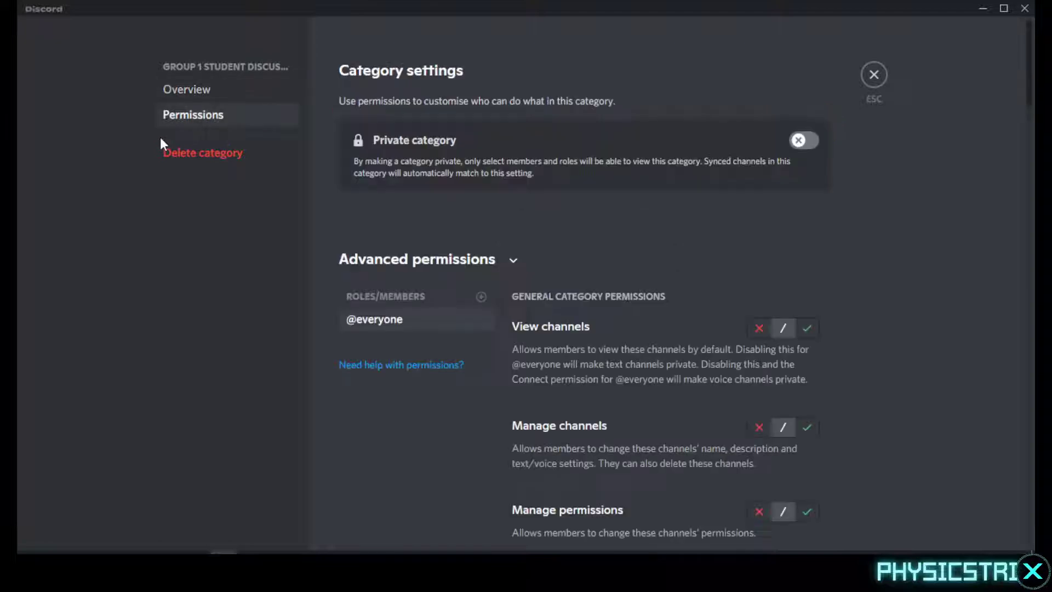
left_click(759, 328)
Add the group 1 student role to the category's advanced permissions and allow it to view channels
scroll(723, 341, "down", 4)
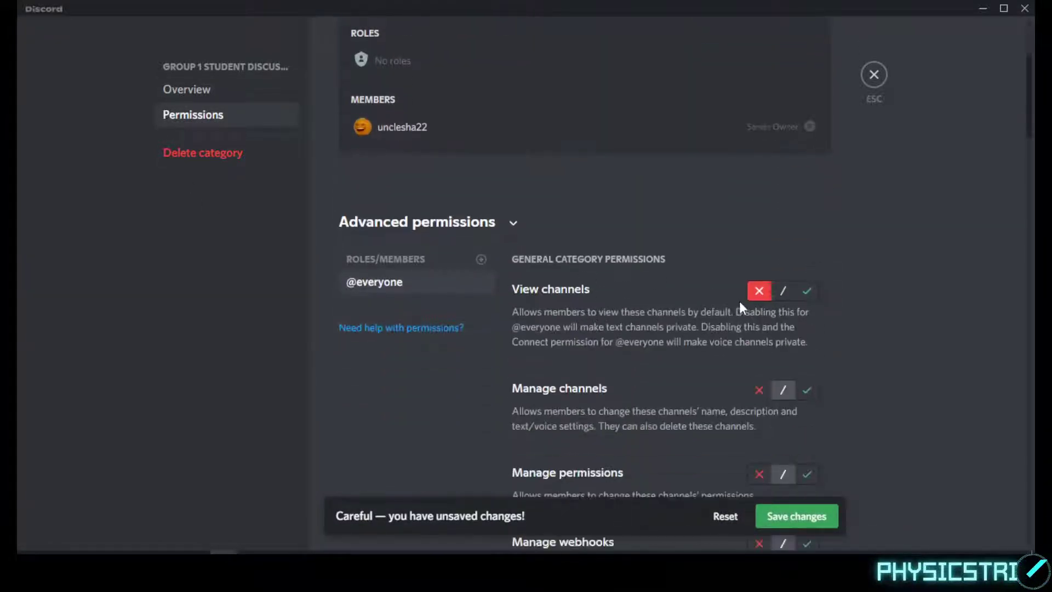
left_click(480, 260)
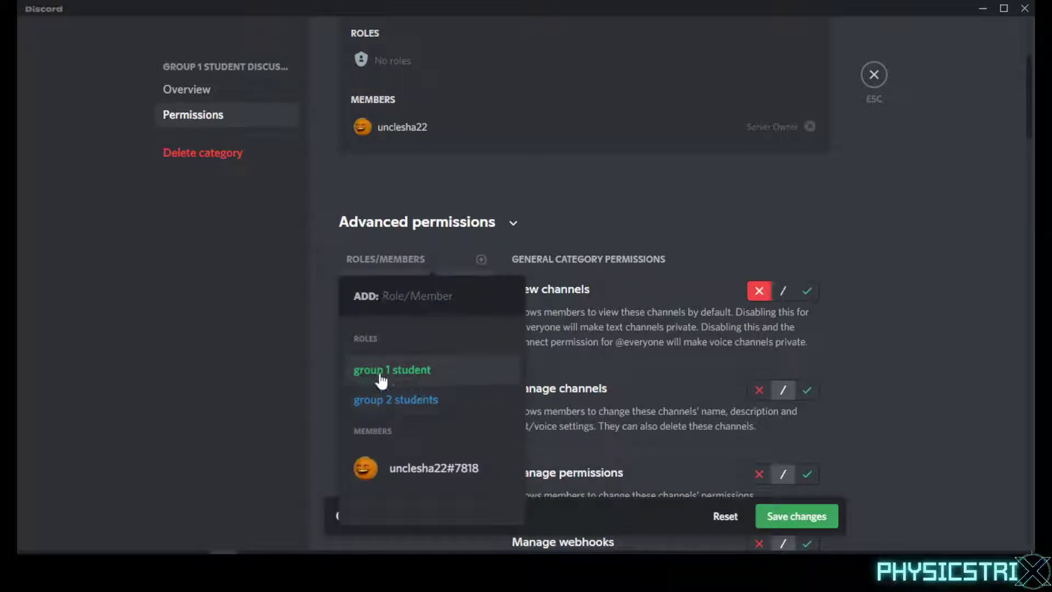
left_click(393, 379)
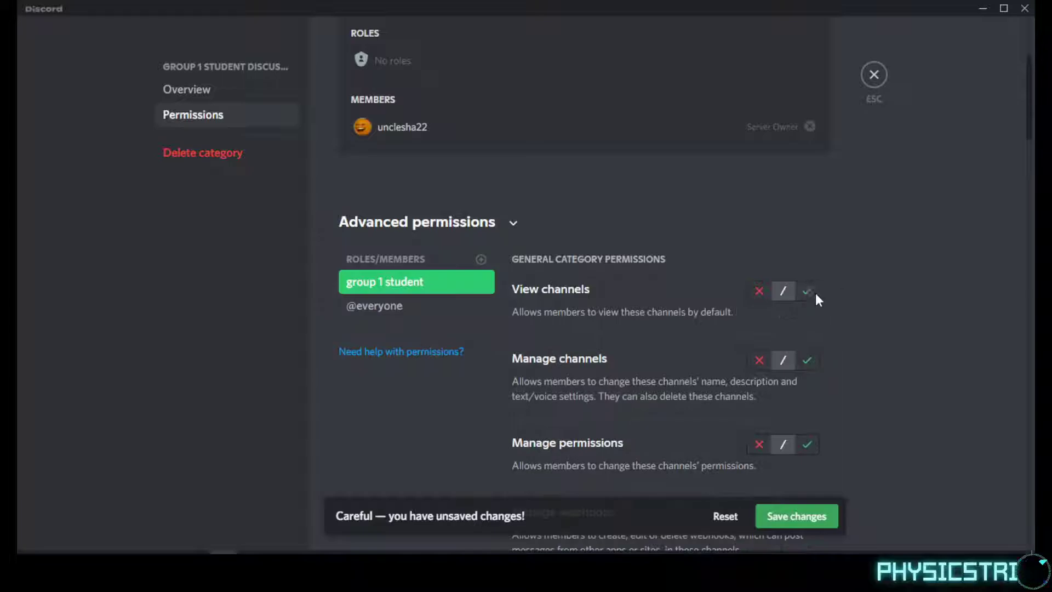
left_click(807, 294)
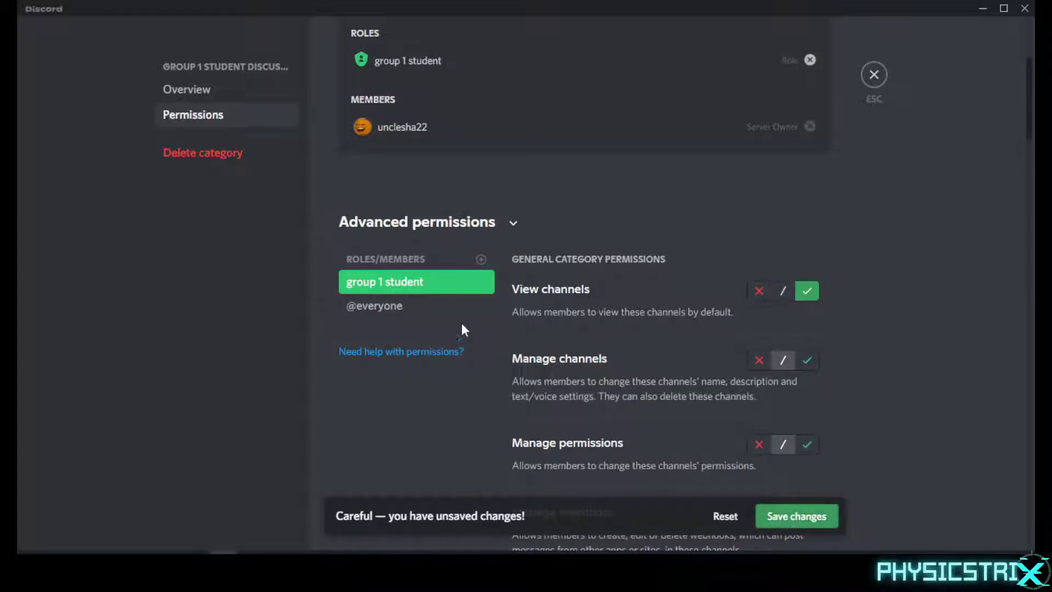
Add the group 2 students role to the Group 1 category's permissions, deny it View channels, and save the changes
left_click(481, 259)
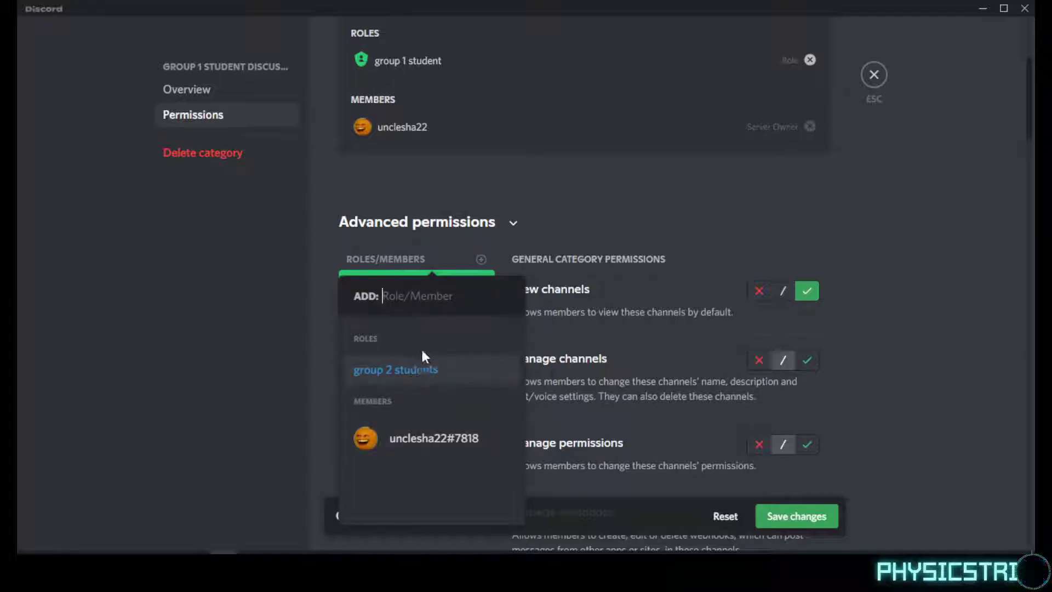
left_click(419, 368)
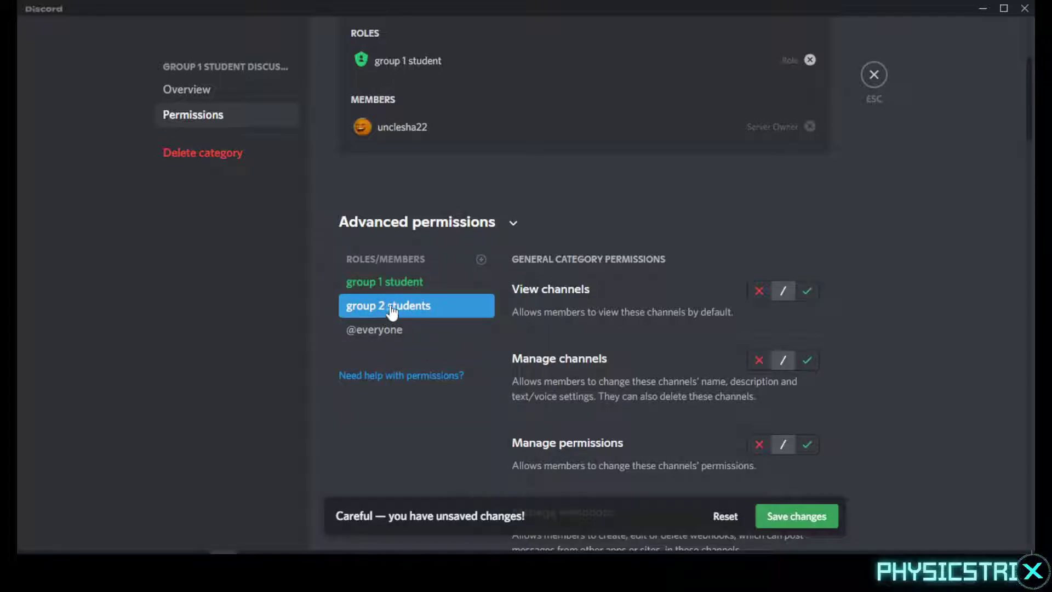
left_click(759, 290)
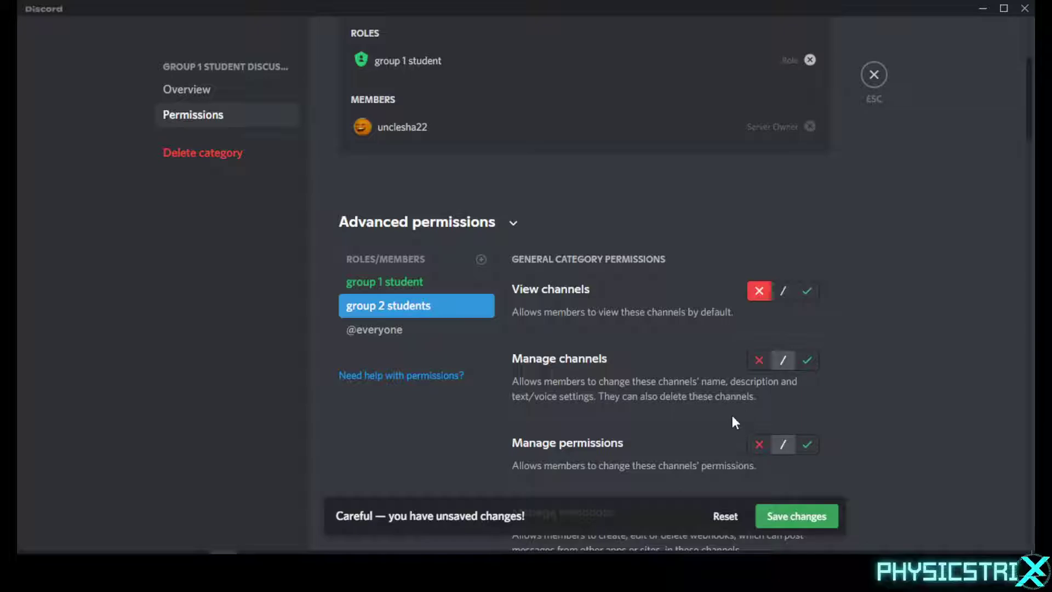
left_click(795, 516)
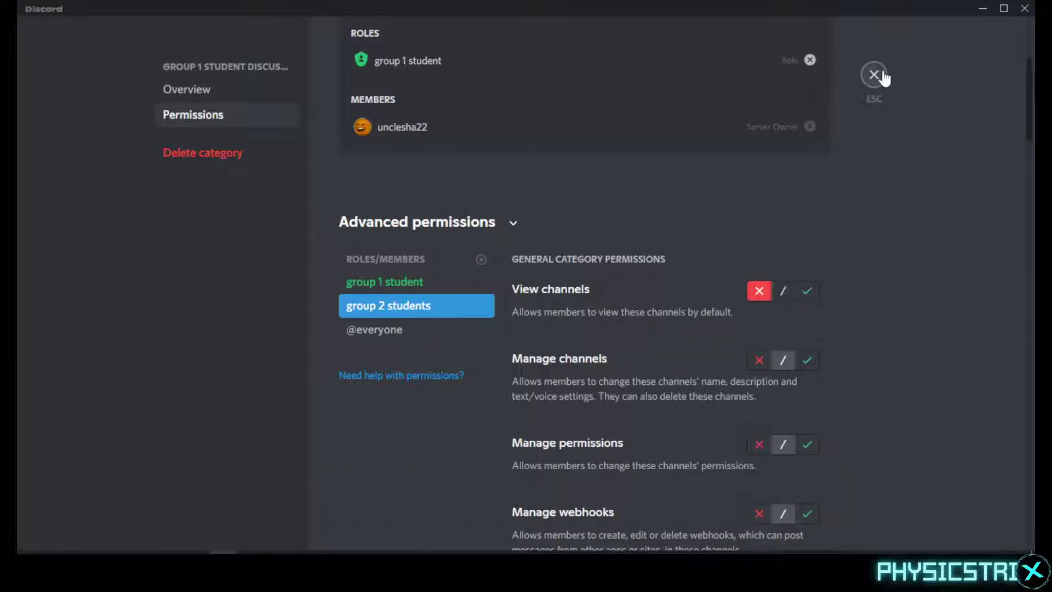
left_click(879, 81)
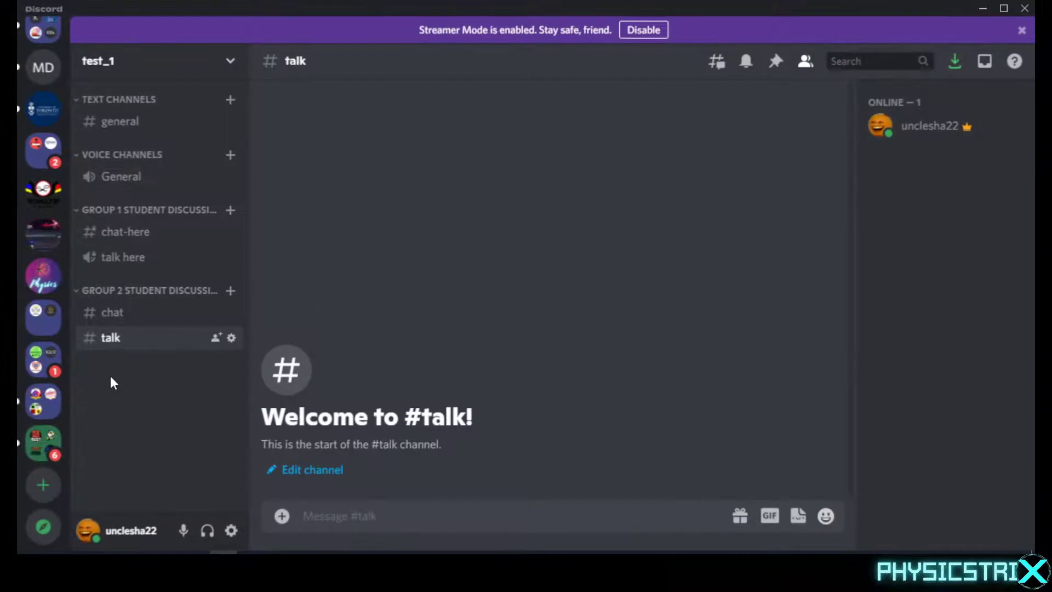
View the test_1 server as the group 2 students role to check its visible channels, and exit the role preview
left_click(220, 61)
left_click(146, 161)
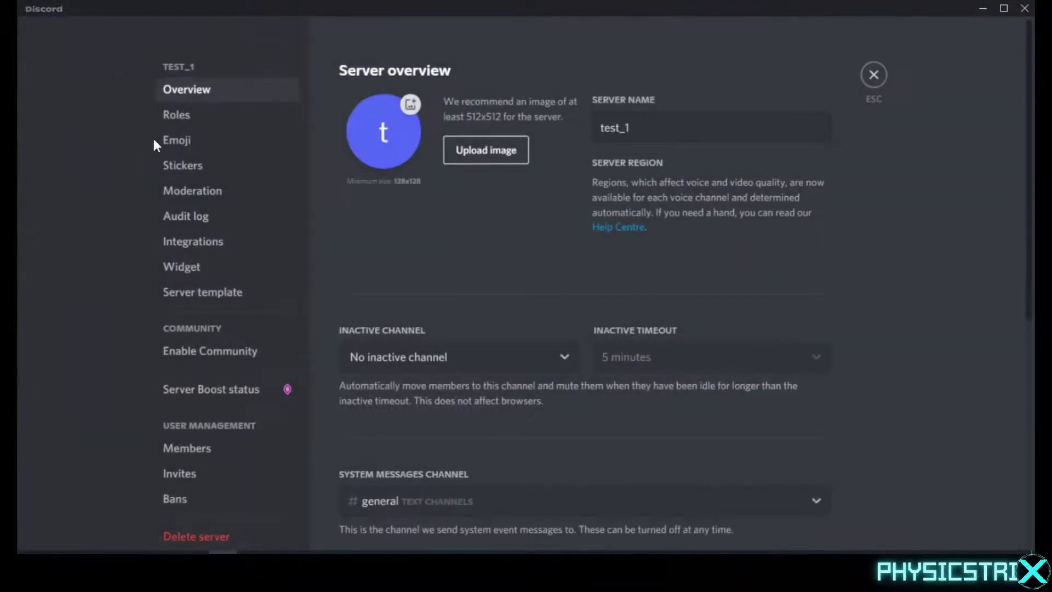
left_click(168, 116)
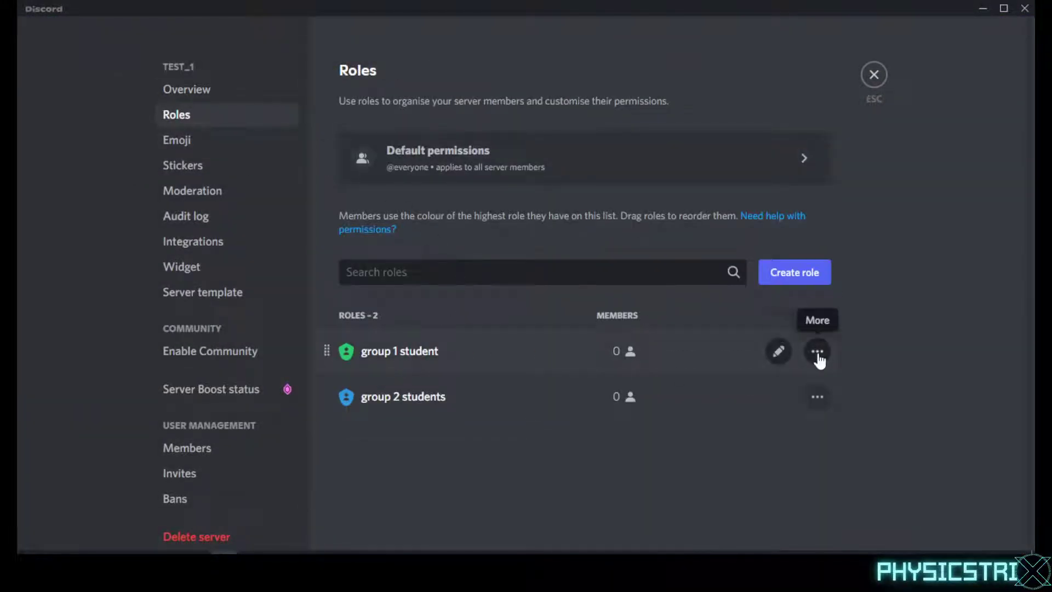
left_click(819, 396)
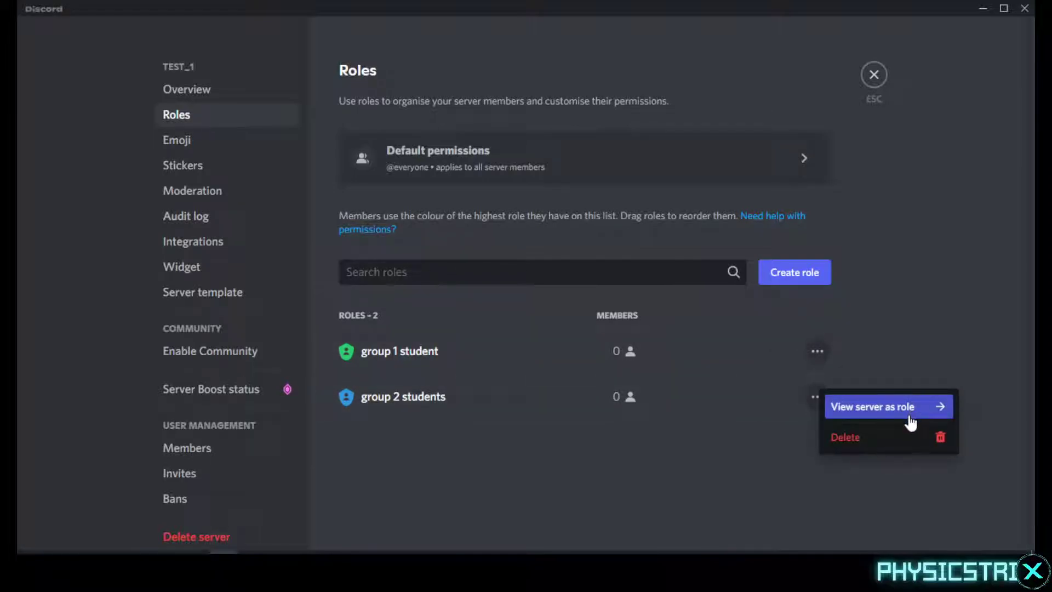
left_click(874, 406)
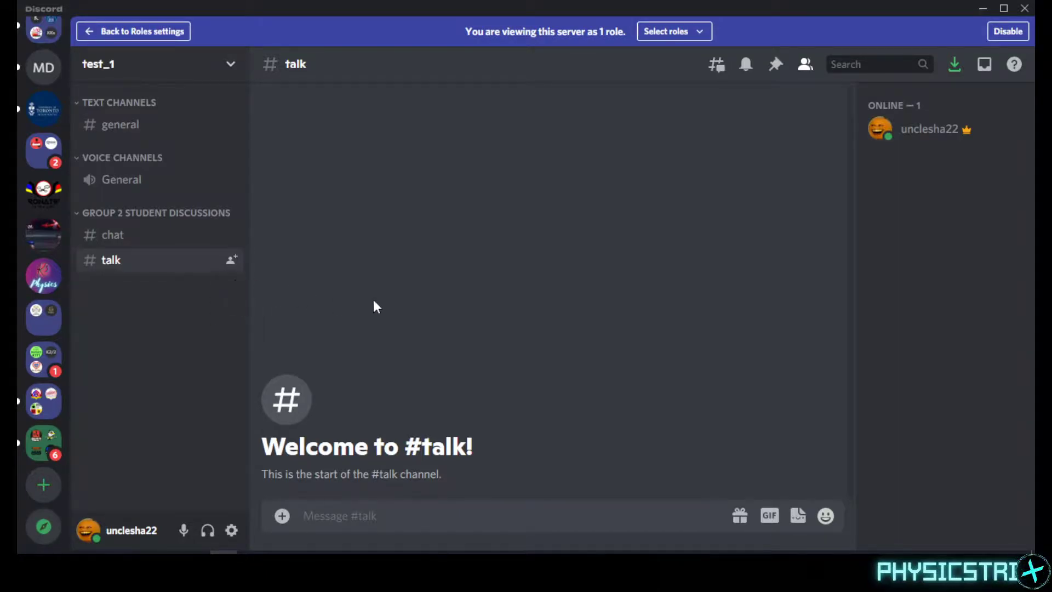
left_click(1004, 32)
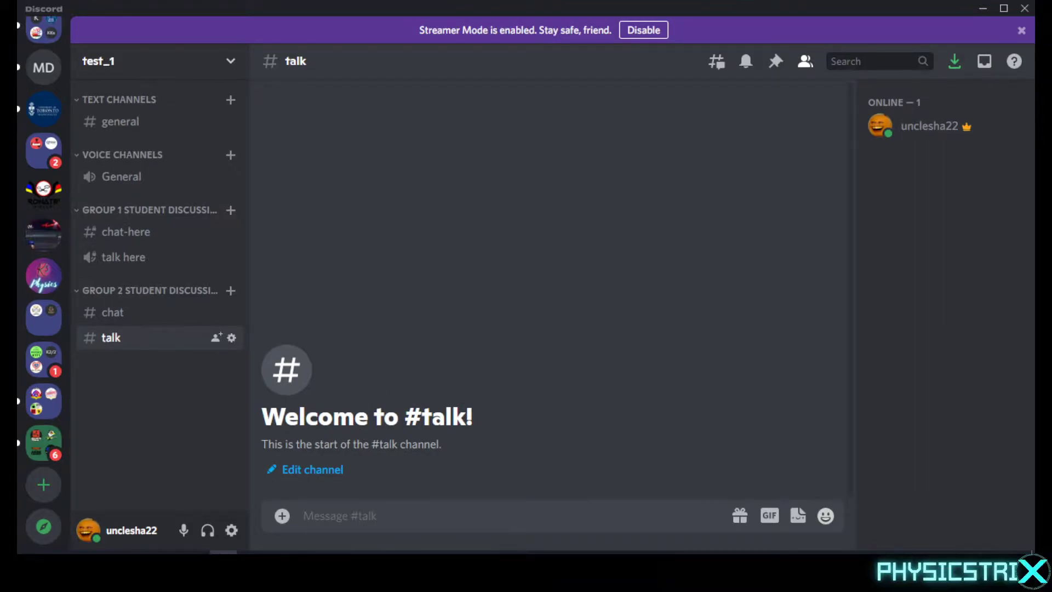